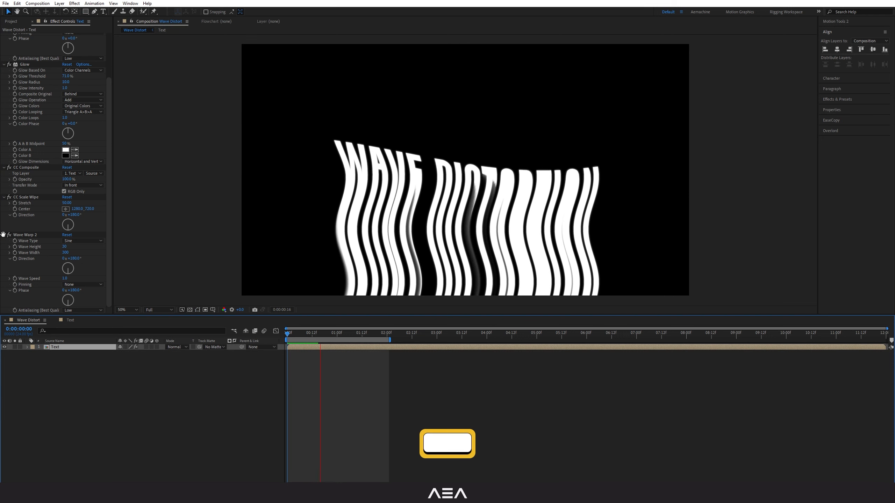
Set the second Wave Warp effect's Wave Speed to 0.5 and preview the animation
key("space")
scroll(30, 260, "down", 2)
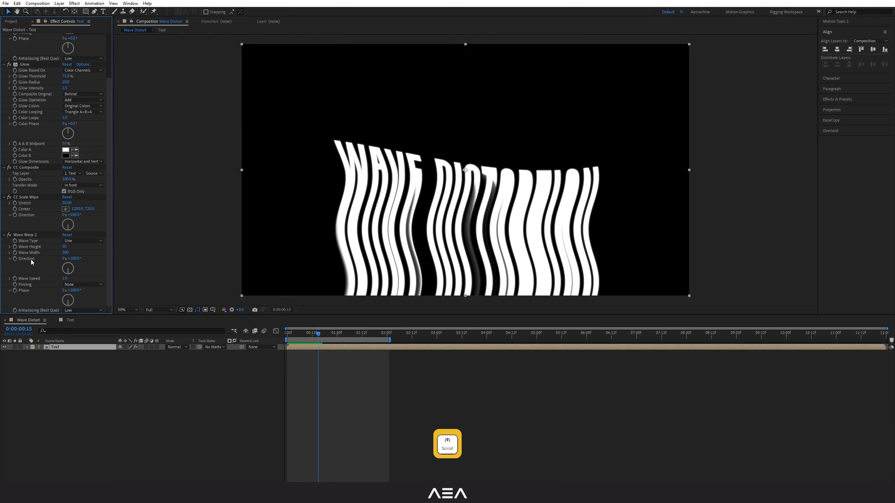
left_click(65, 279)
type("0")
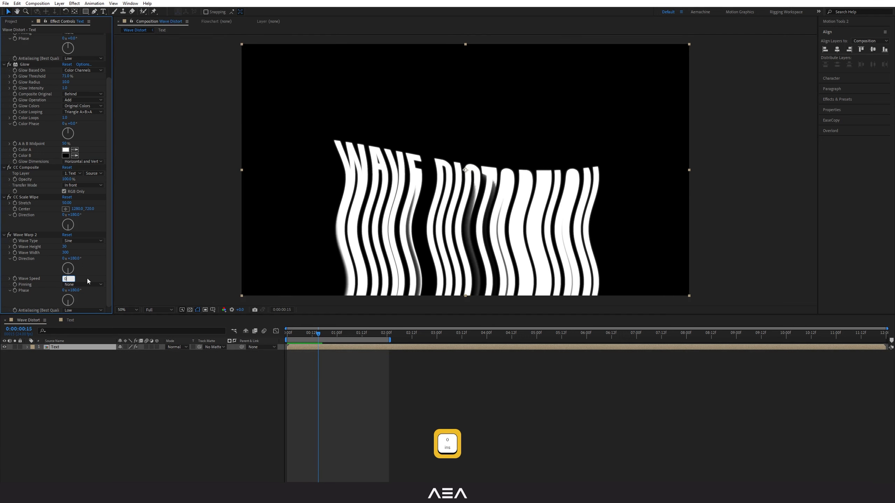
type(".5")
key("Return")
key("space")
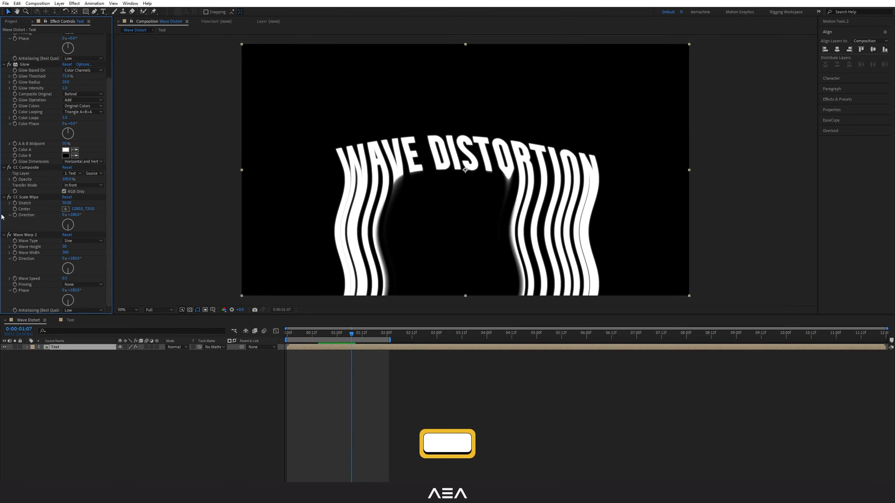
Set the second Wave Warp effect's Wave Height to 8 and preview the animation
left_click_drag(65, 250, 57, 249)
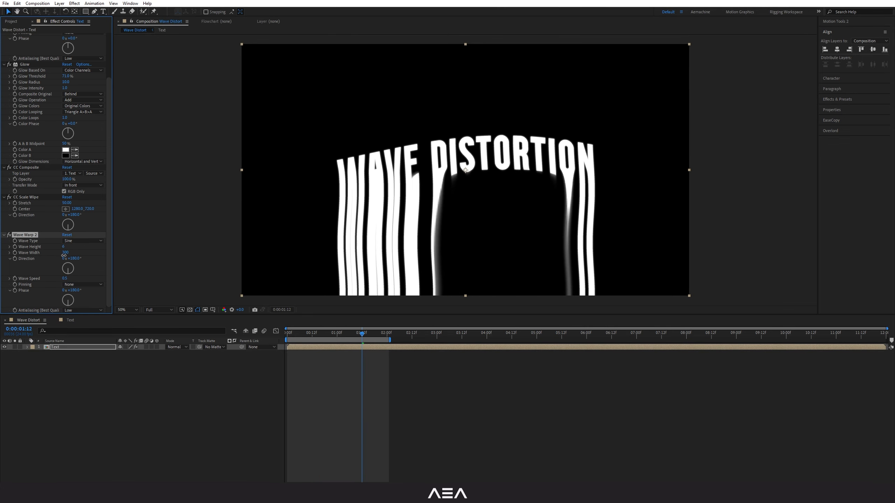
key("space")
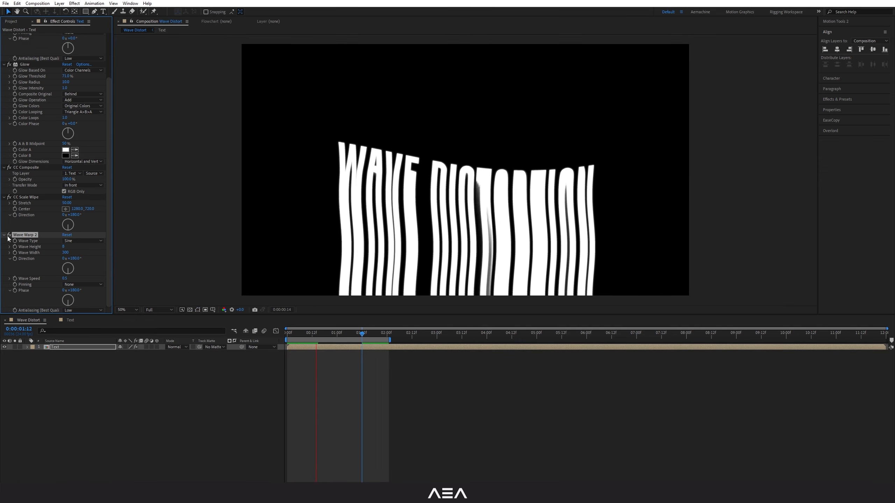
Collapse all effects on the Text layer and add the Shift Channels effect to it
scroll(7, 60, "up", 1)
left_click(5, 63)
left_click(4, 41)
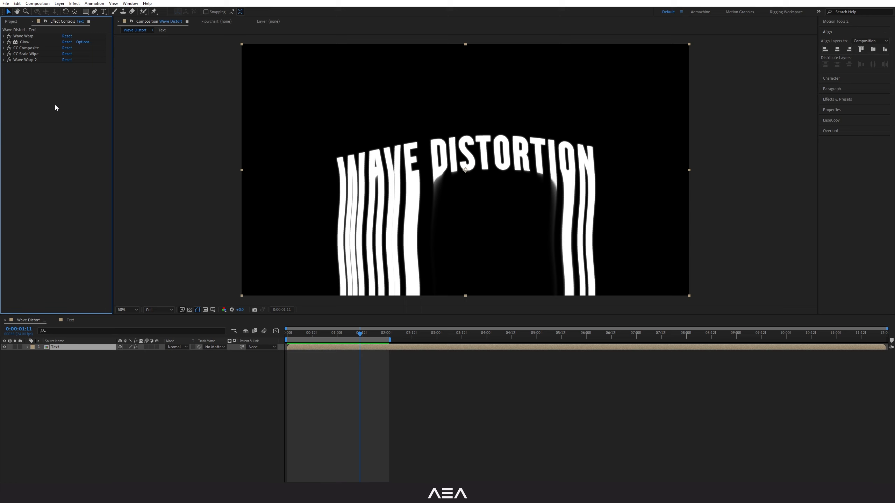
left_click(64, 346)
key("ctrl+space")
type("sh")
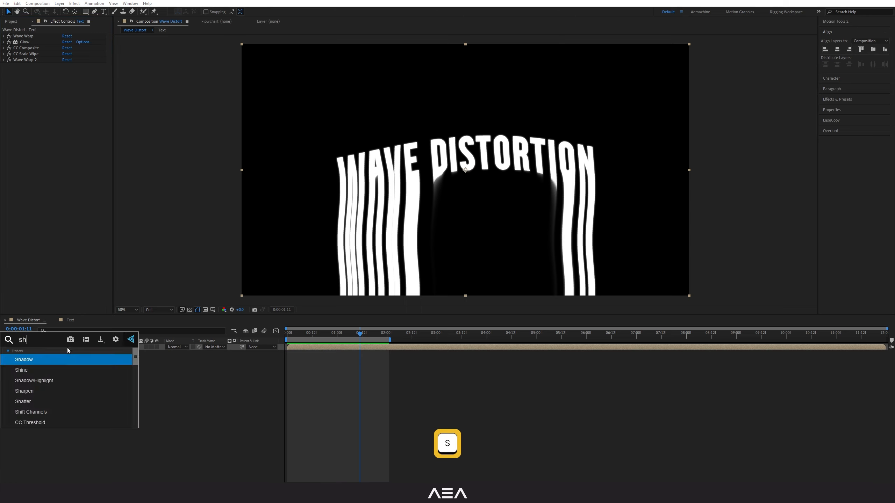
type("ift")
key("Return")
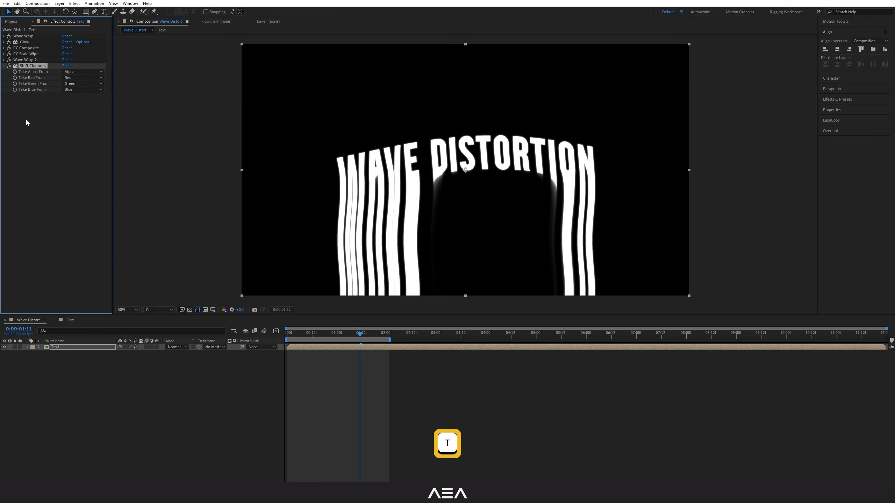
In Shift Channels, set both Take Red From and Take Green From to Full Off
left_click(78, 77)
left_click(81, 154)
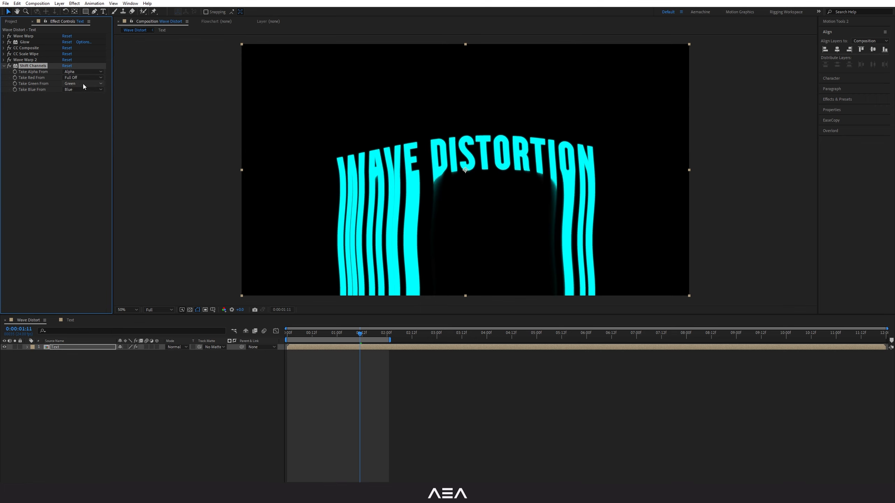
left_click(80, 83)
left_click(81, 161)
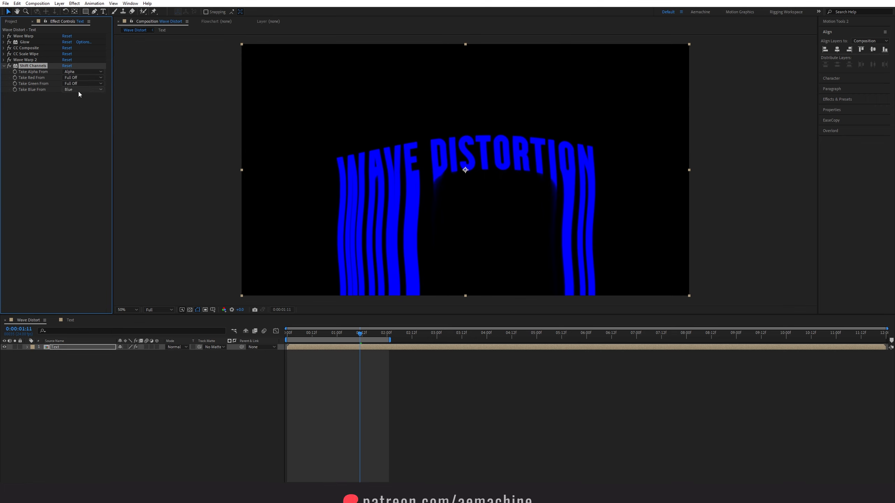
Add the Warp effect to the Text layer and set its Warp Style to Squeeze
key("ctrl+space")
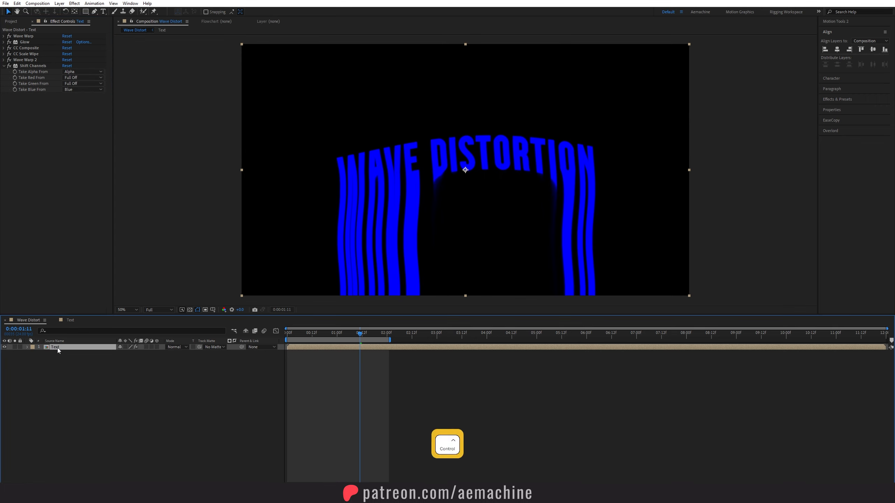
type("wa")
left_click(46, 358)
left_click(85, 101)
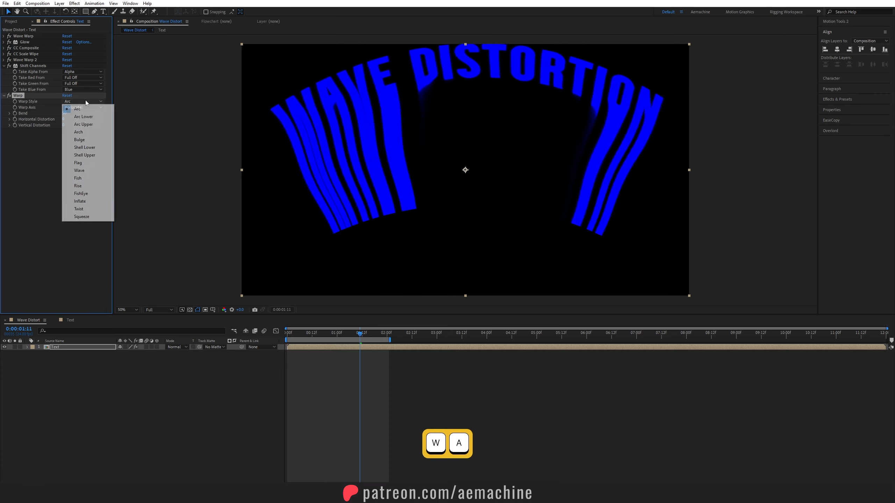
left_click(83, 216)
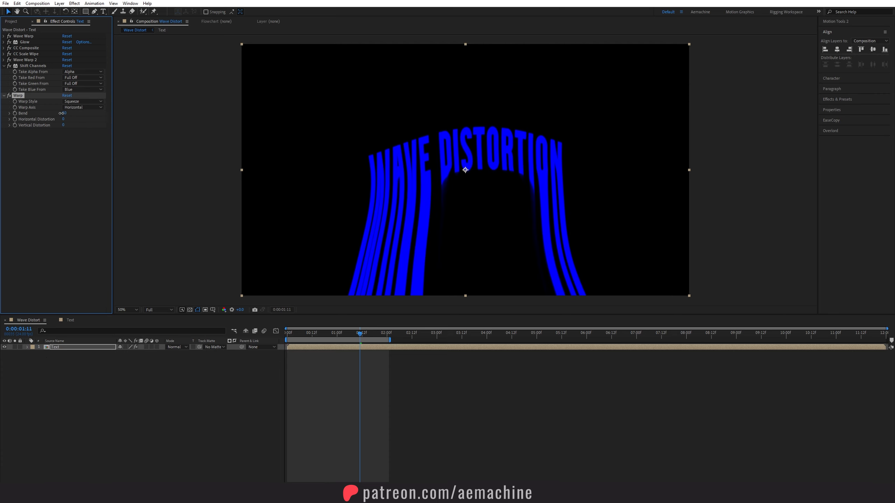
Set the Warp effect's Bend to -10 and Vertical Distortion to 36, and preview the animation
left_click_drag(61, 113, 37, 118)
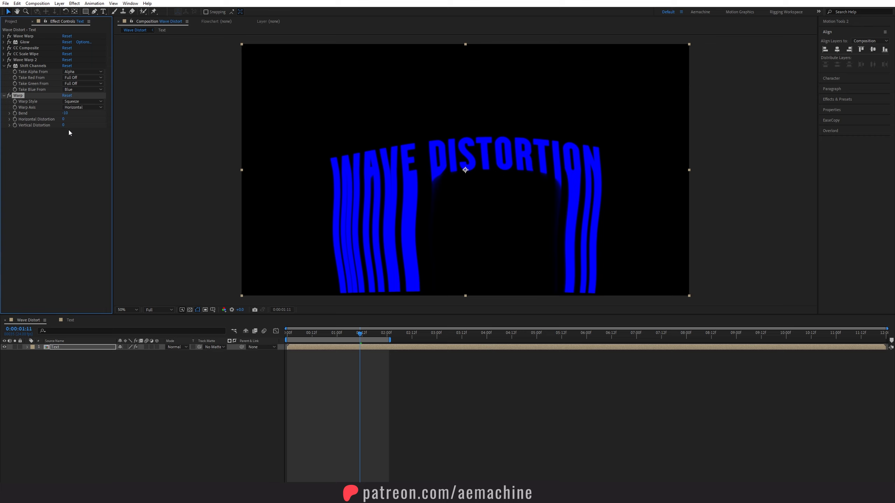
left_click_drag(63, 126, 76, 127)
key("space")
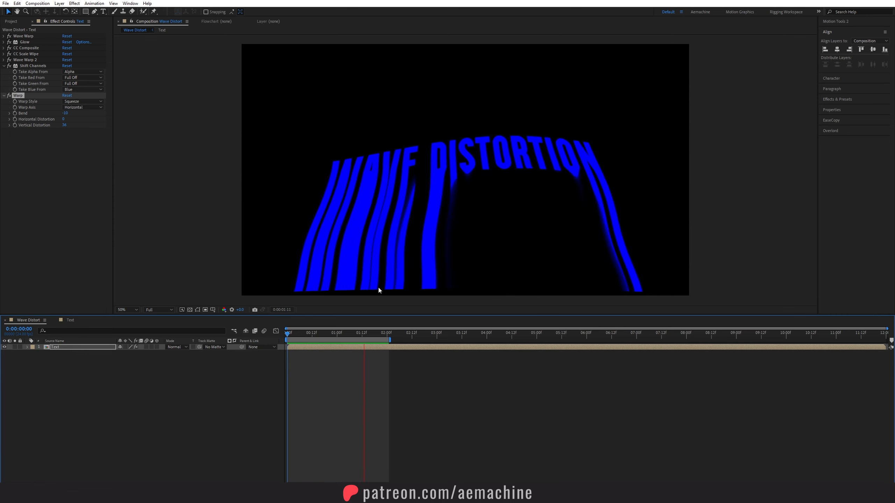
key("space")
Duplicate the Text layer and set the copy's CC Scale Wipe Stretch to 54.40
key("ctrl+d")
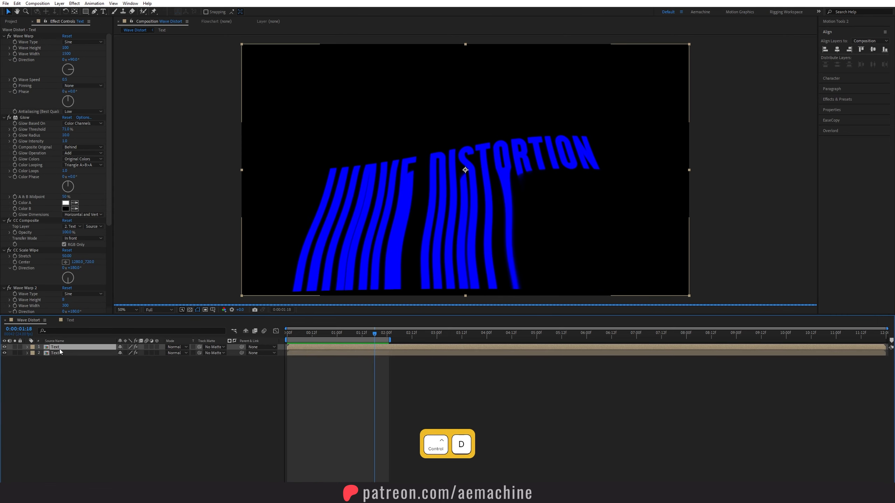
scroll(39, 274, "down", 5)
scroll(39, 272, "down", 3)
left_click_drag(67, 184, 86, 190)
scroll(39, 223, "down", 3)
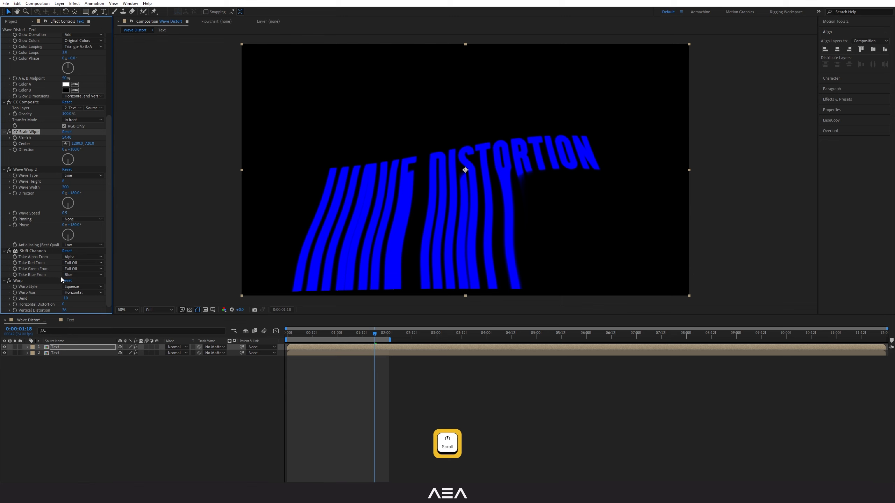
Duplicate the topmost Text layer and set the copy's Shift Channels to take red from Red and blue from Full Off
left_click(72, 378)
left_click(58, 348)
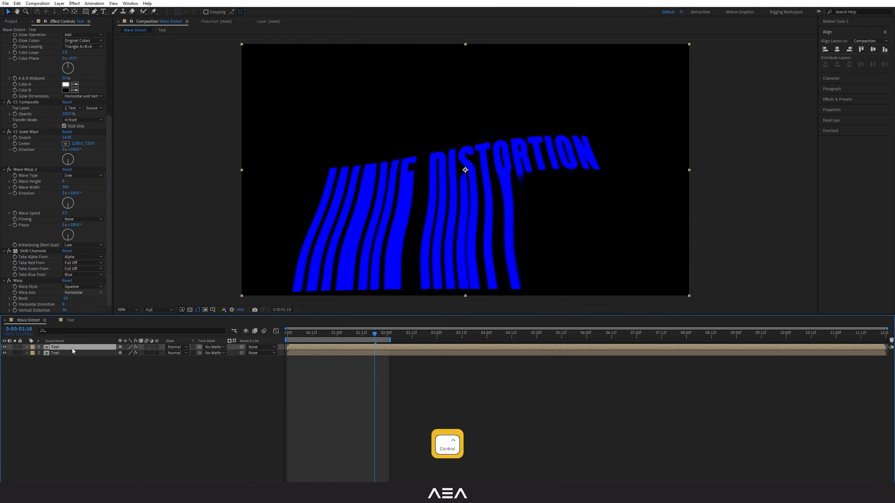
key("ctrl+d")
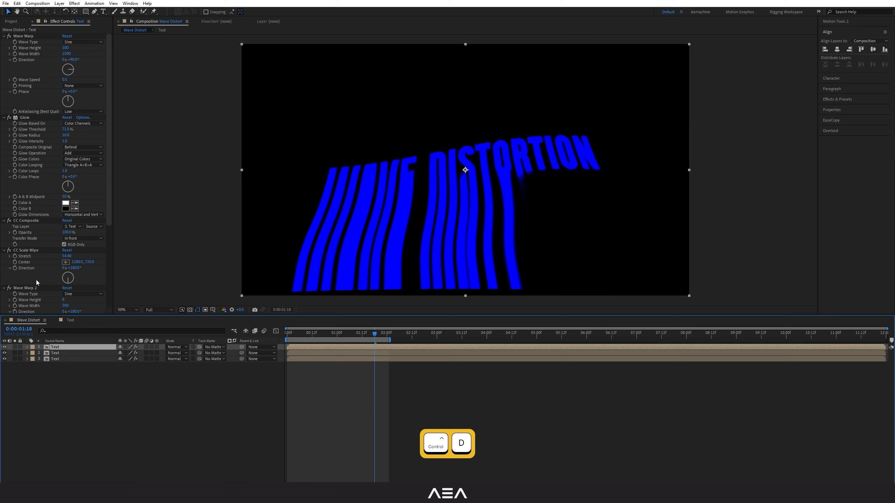
scroll(37, 280, "down", 7)
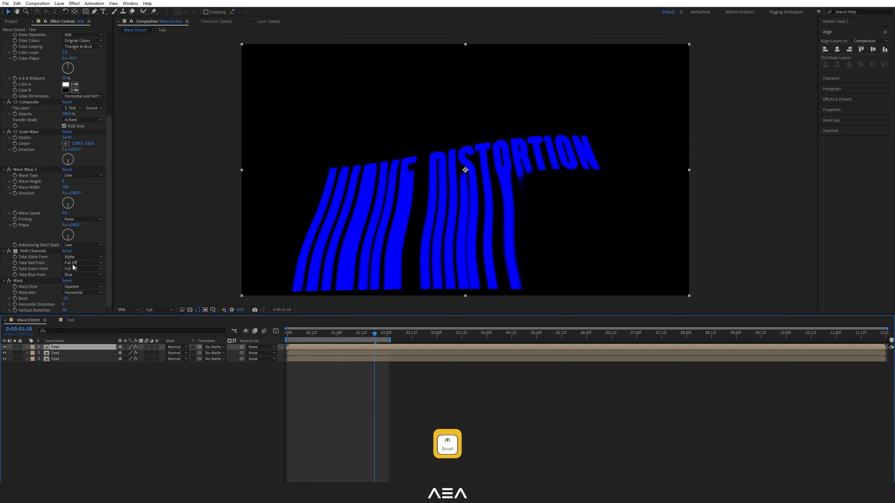
left_click(77, 263)
left_click(72, 273)
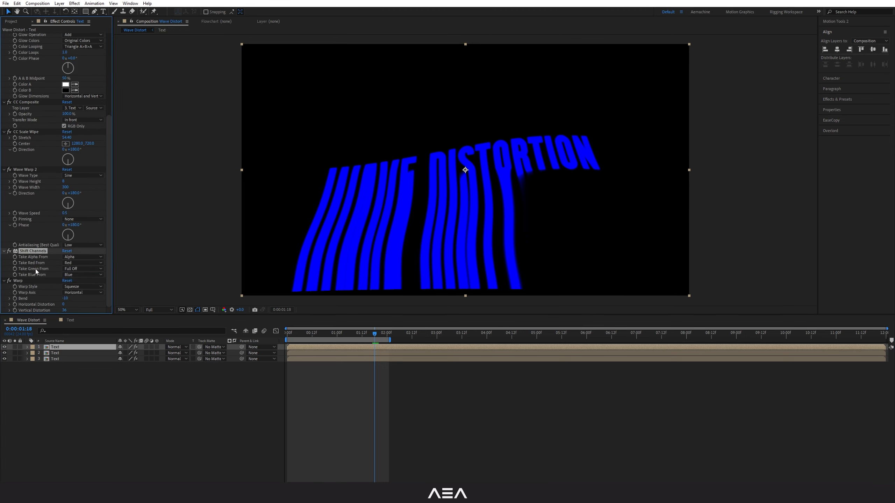
left_click(72, 275)
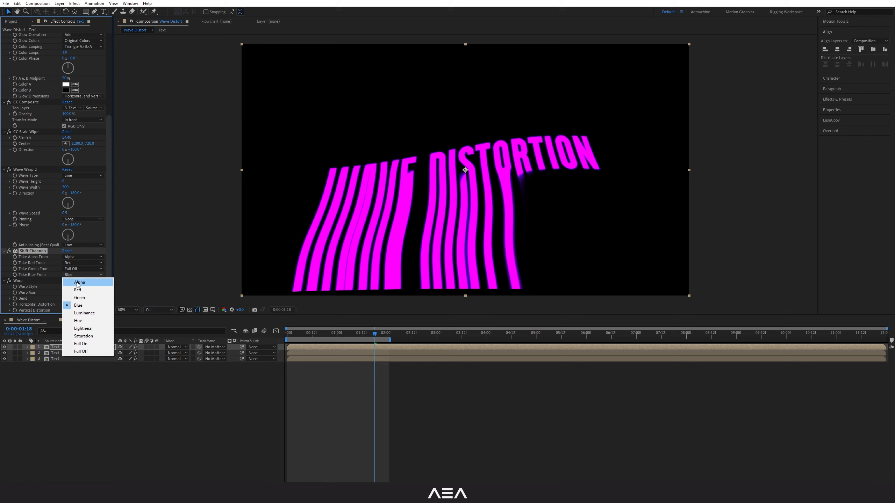
left_click(72, 353)
left_click(135, 387)
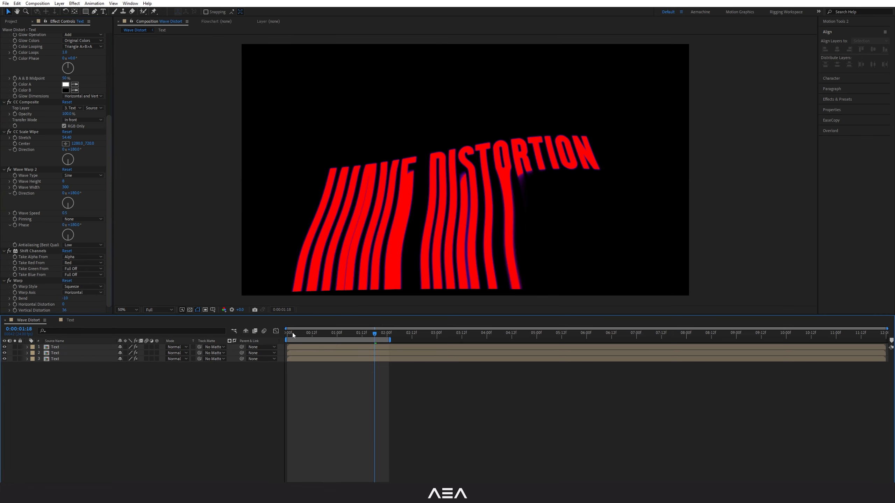
Scrub the playhead to 0:00:01:08 and set the blending mode of all three Text layers to Screen
left_click_drag(293, 334, 353, 342)
left_click(63, 347)
left_click(61, 359, "shift")
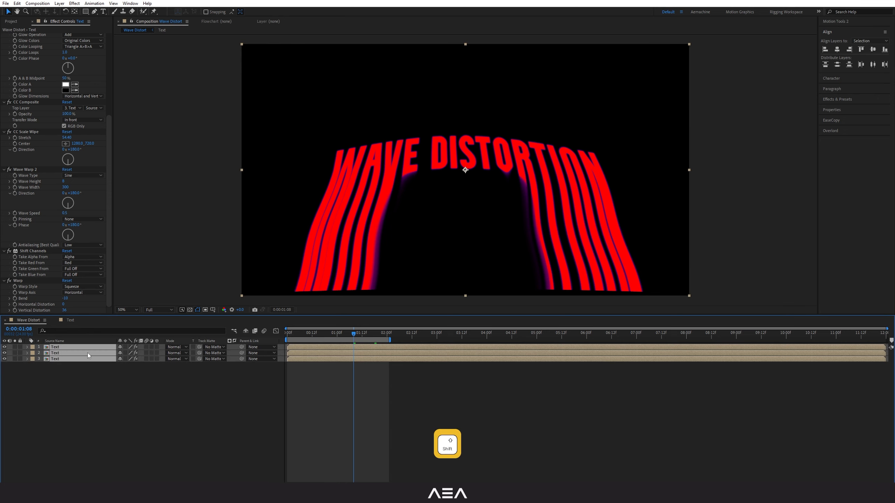
left_click(176, 353)
left_click(203, 128)
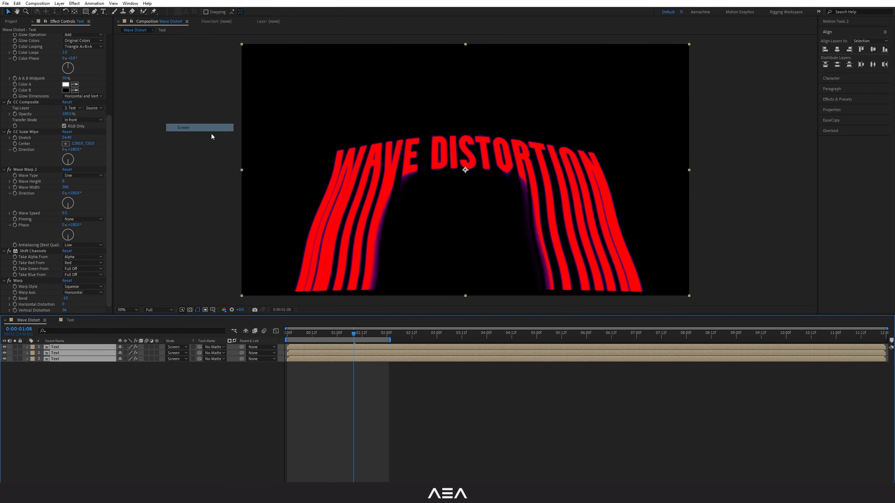
Duplicate the topmost Text layer and set the copy's blending mode to Normal
left_click(71, 369)
left_click(57, 348)
key("ctrl+d")
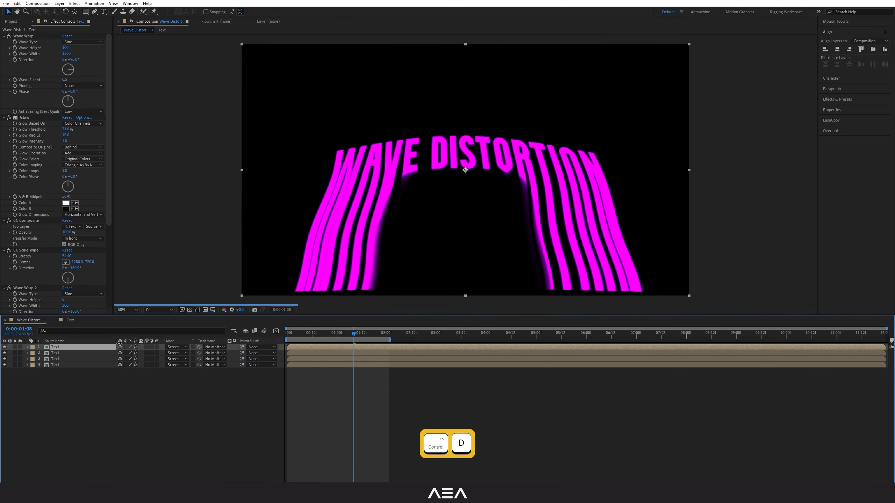
left_click(174, 347)
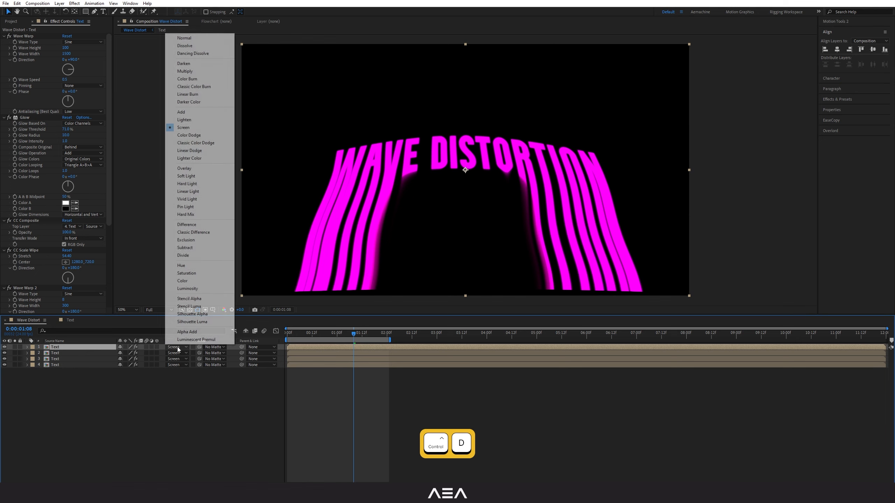
left_click(203, 39)
Disable the CC Scale Wipe and Shift Channels effects on the topmost Text layer and preview the animation
scroll(30, 202, "down", 3)
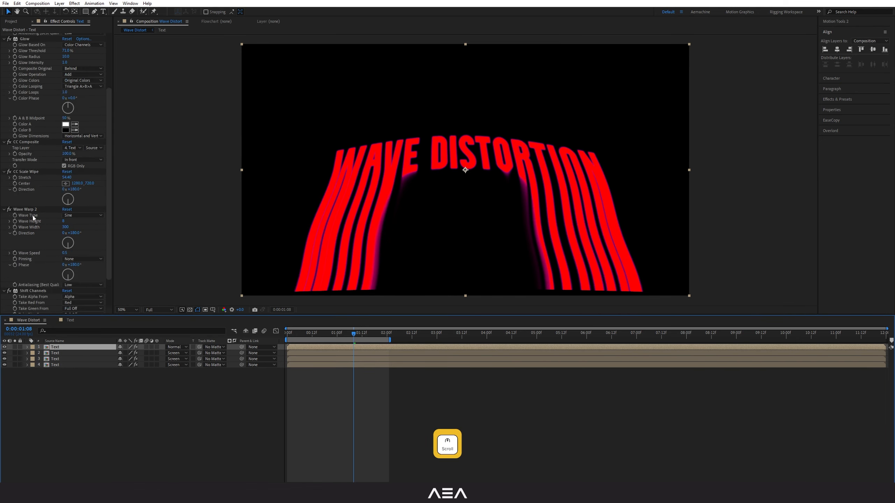
left_click(9, 171)
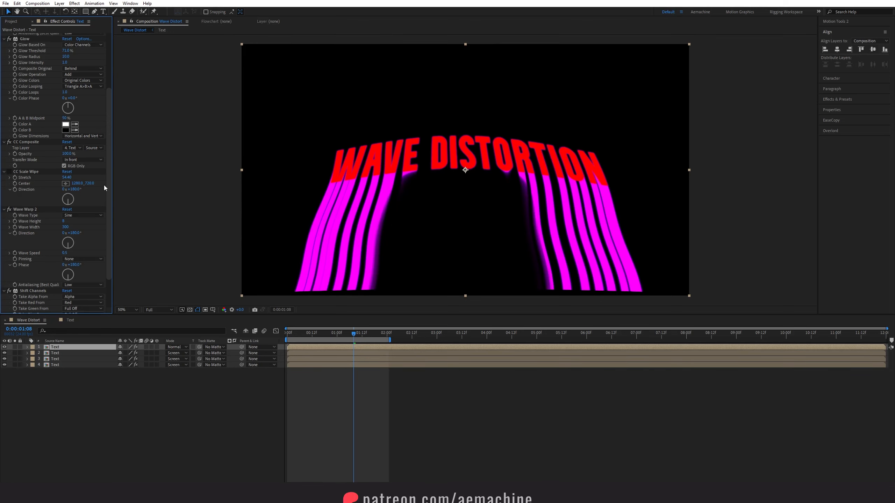
scroll(34, 257, "down", 2)
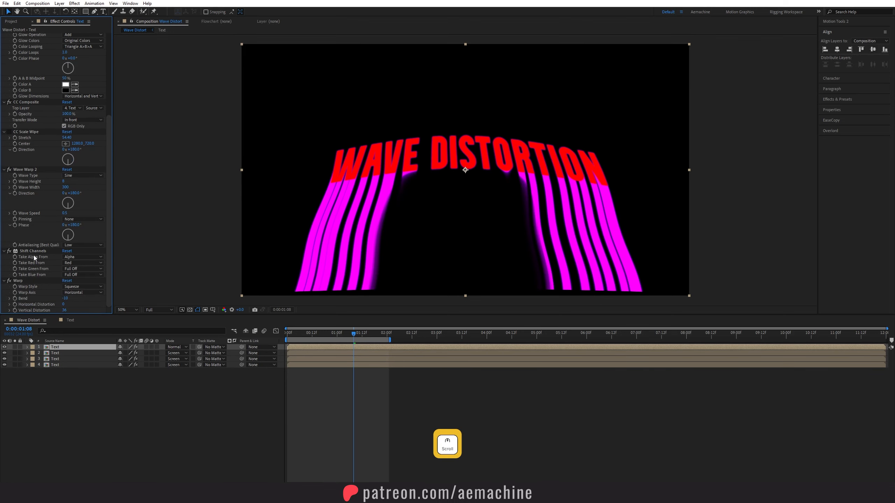
left_click(10, 251)
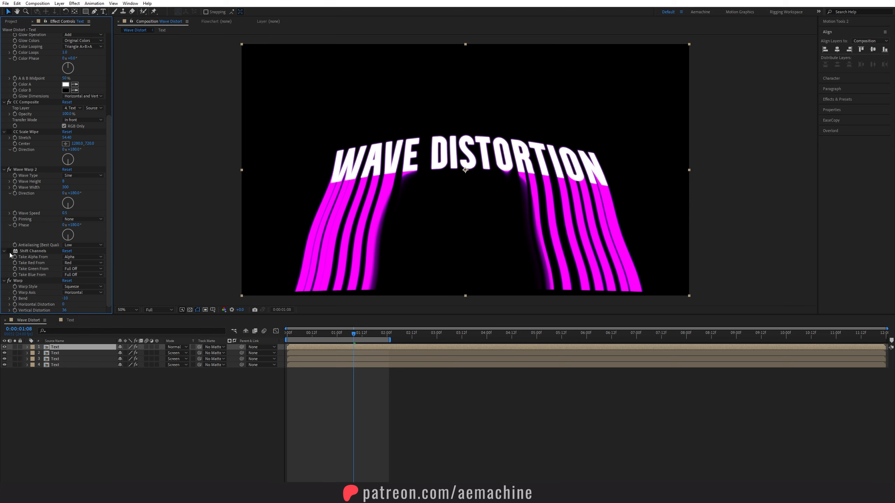
key("space")
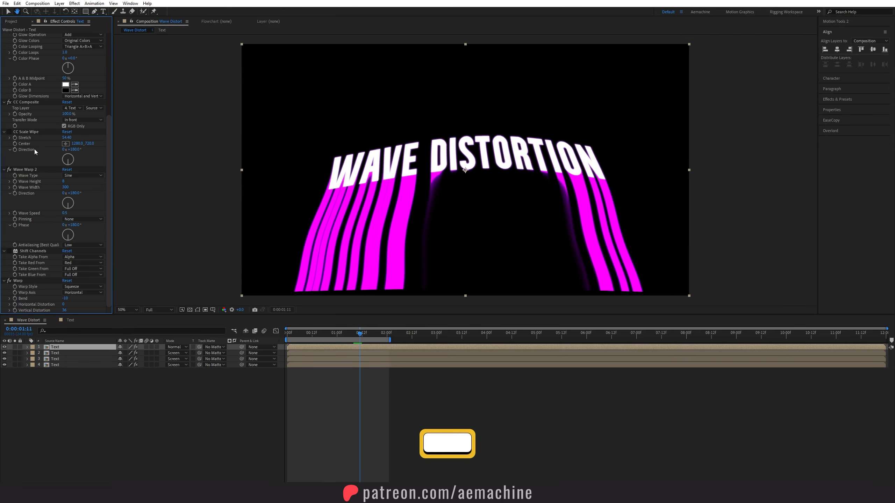
Collapse all effects of the topmost Text layer and deselect them
scroll(34, 149, "up", 5)
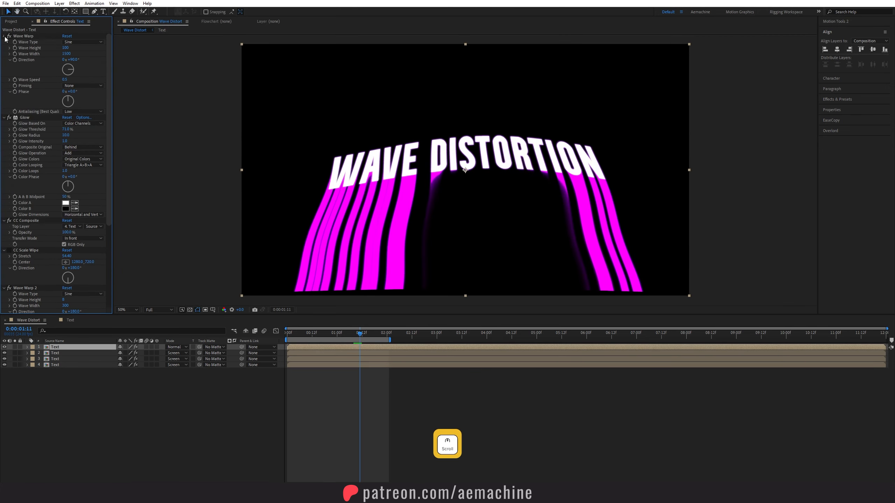
left_click(4, 36)
key("ctrl+a")
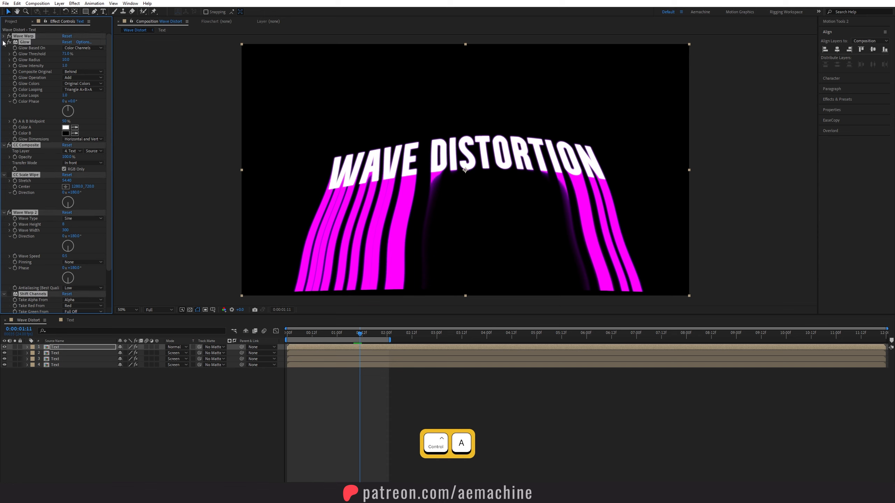
left_click(4, 42)
left_click(35, 94)
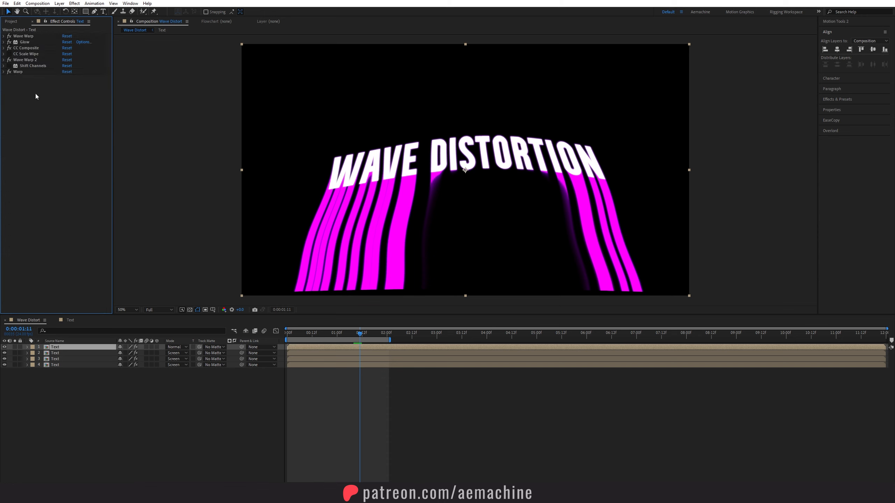
Apply the Roughen Edges effect to the topmost Text layer and raise its Border to about 11
left_click(70, 348)
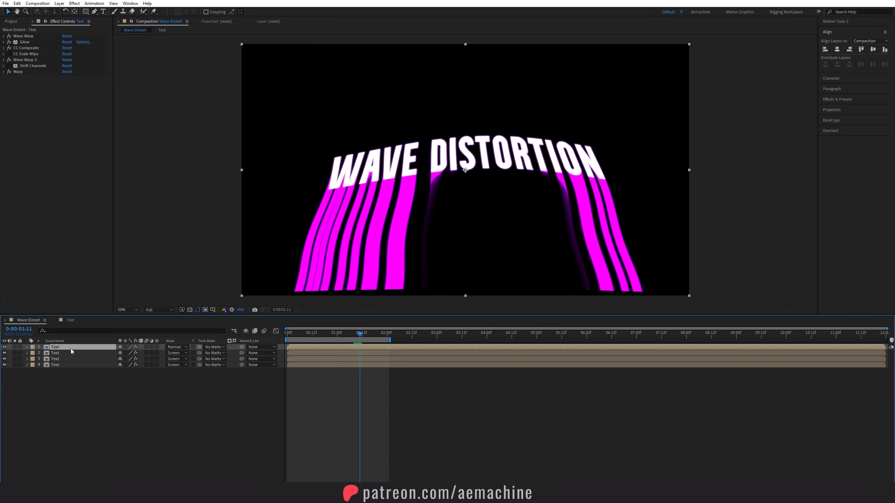
key("ctrl+space")
type("rou")
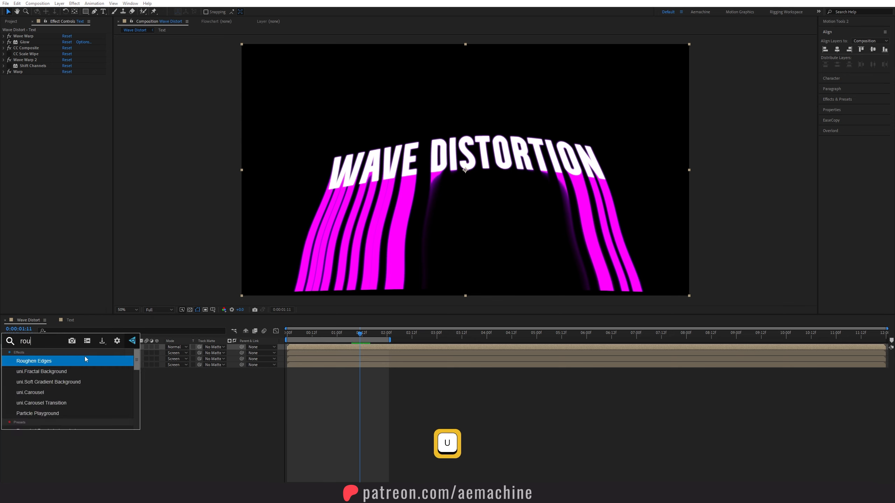
left_click(85, 357)
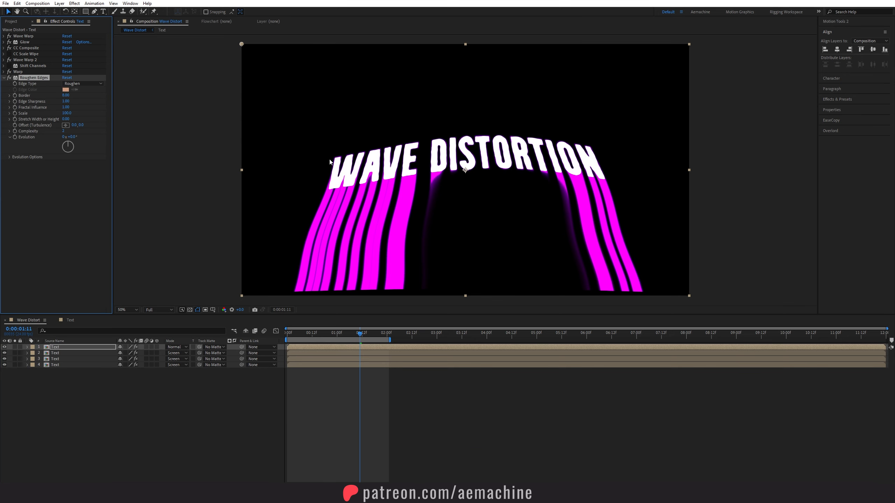
mouse_move(65, 96)
left_mouse_down()
mouse_move(103, 99)
mouse_move(82, 103)
left_mouse_up()
Move Roughen Edges directly below Wave Warp in the effect order, collapse it and preview the animation
left_click_drag(33, 77, 31, 39)
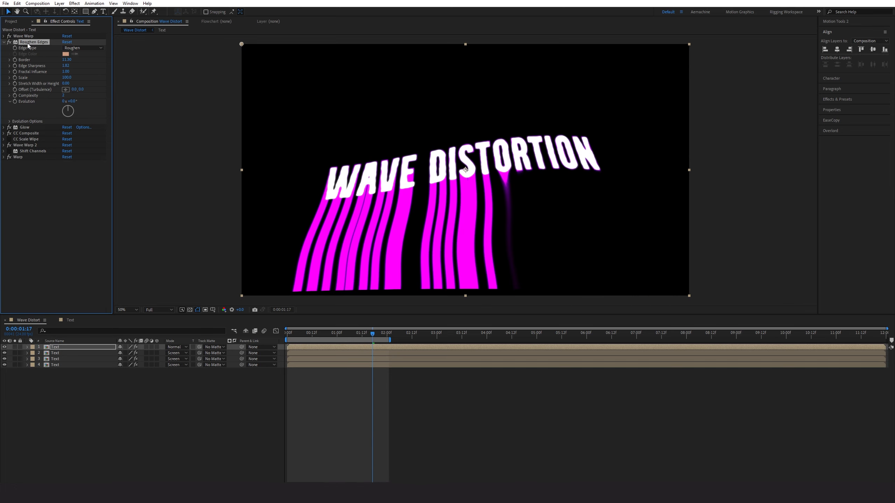
left_click(4, 42)
key("space")
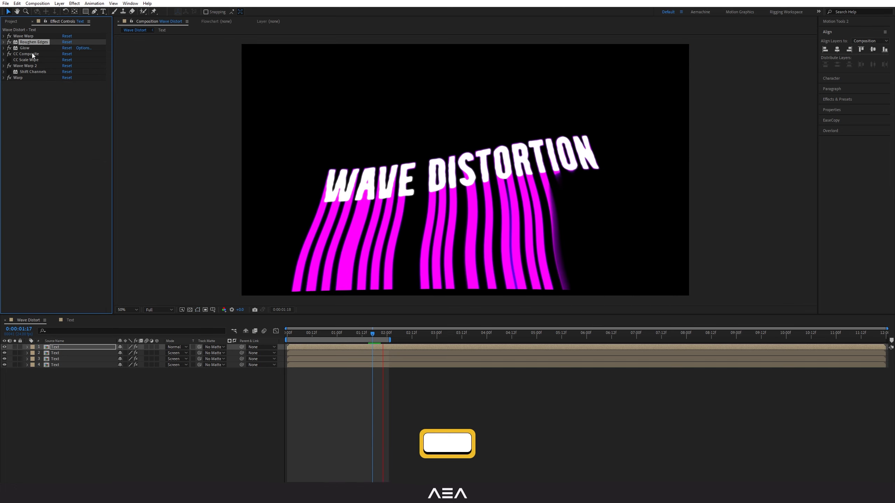
key("space")
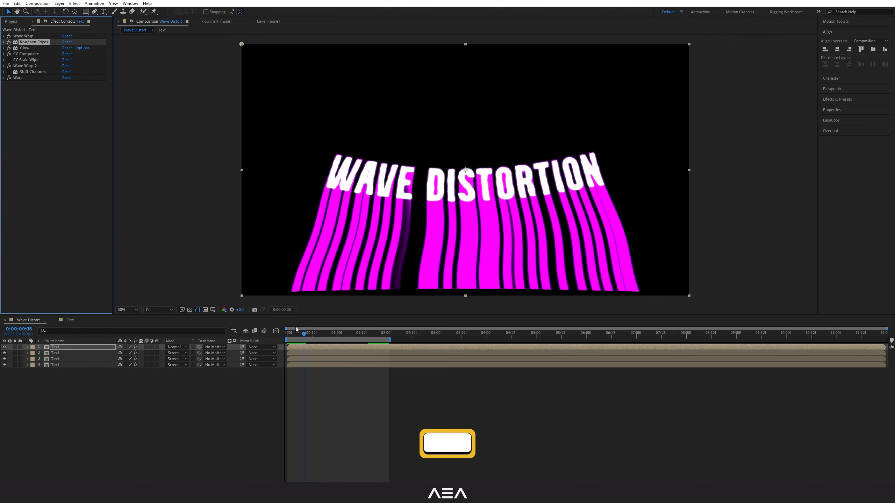
Return the playhead to the start of the composition and add an adjustment layer named FX1
left_click_drag(307, 333, 65, 410)
right_click(65, 410)
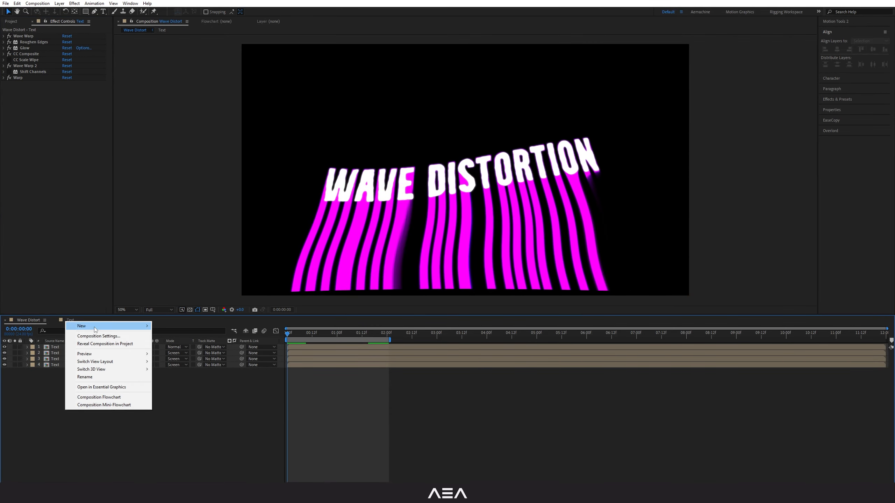
mouse_move(92, 327)
left_click(179, 385)
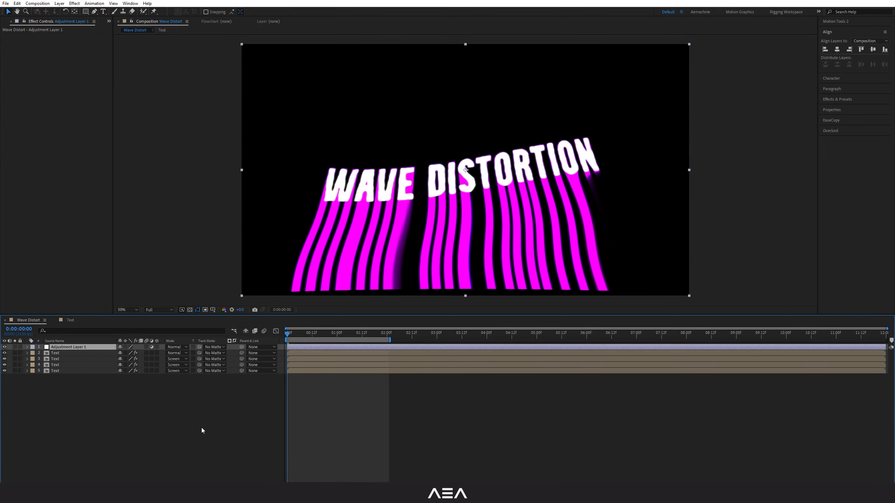
key("Return")
type("FX1")
left_click(126, 414)
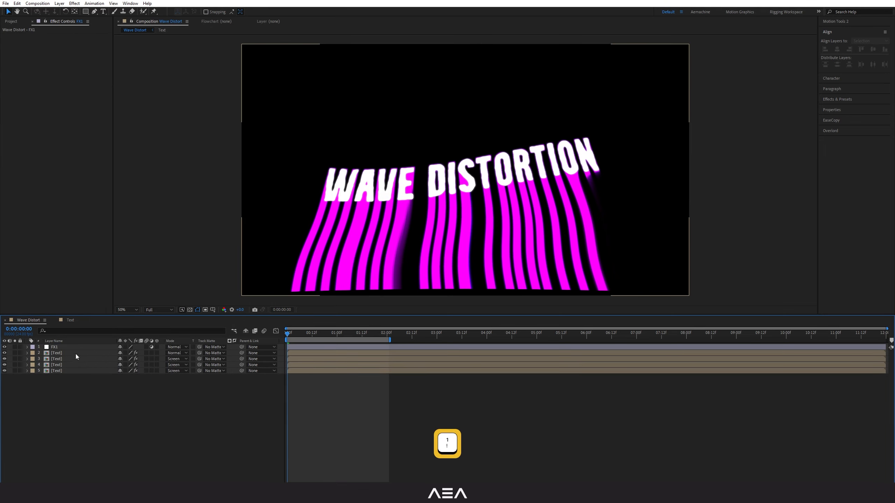
Apply the CC Slant effect to the FX1 layer and set its Height to 114
left_click(69, 348)
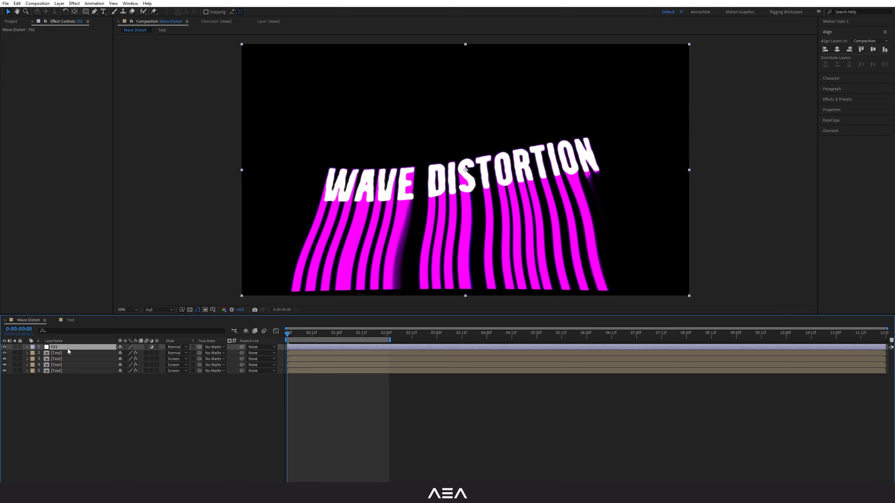
key("ctrl+space")
type("cc")
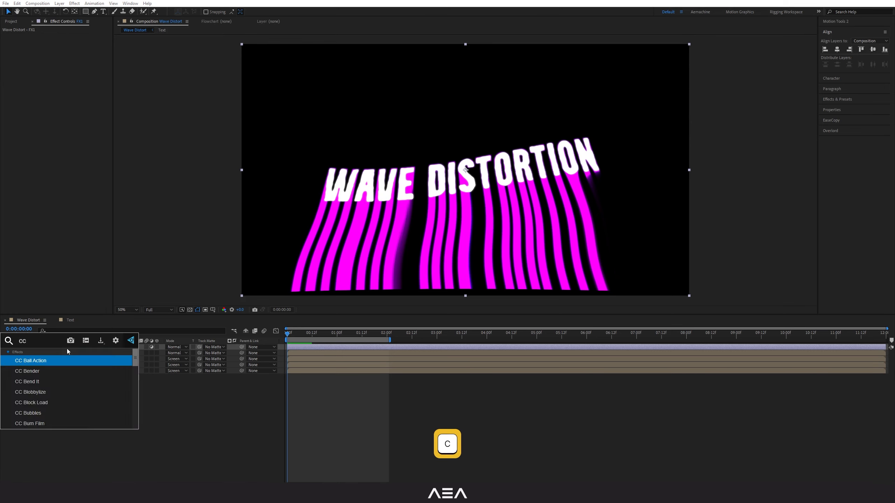
key("Return")
left_click_drag(72, 54, 73, 53)
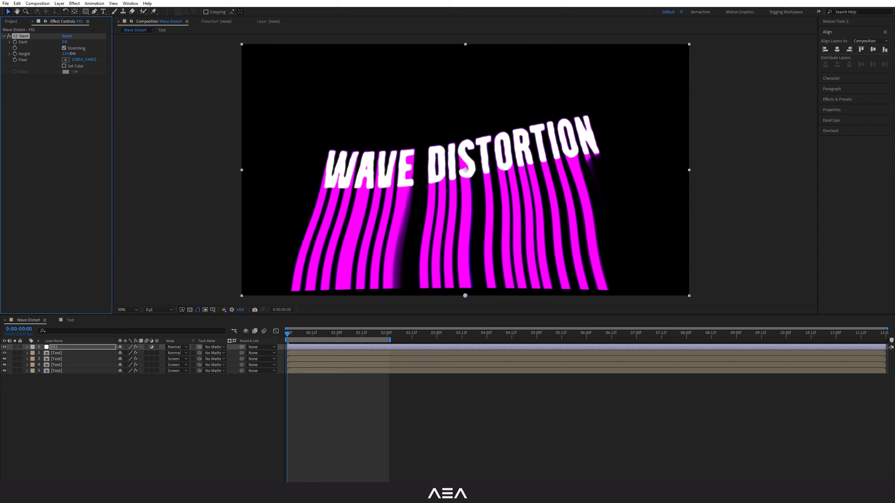
left_click(183, 421)
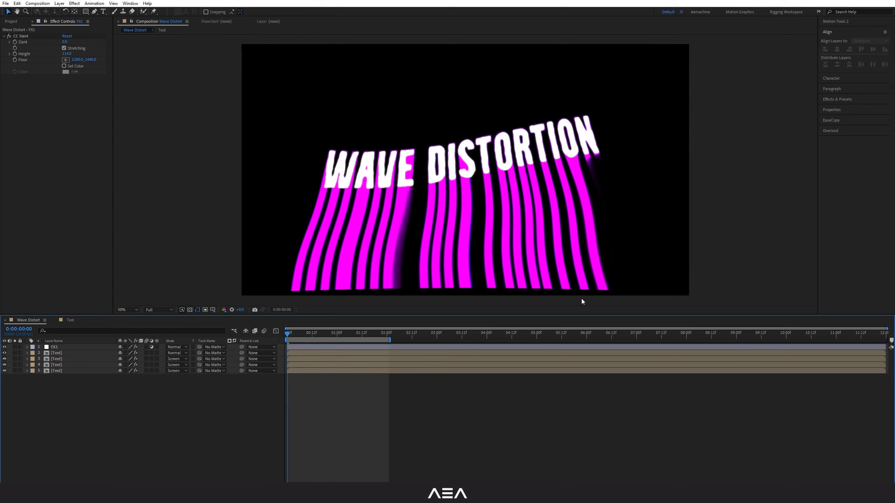
Add an adjustment layer named Ramp and place it directly below the FX1 layer
right_click(71, 394)
mouse_move(130, 397)
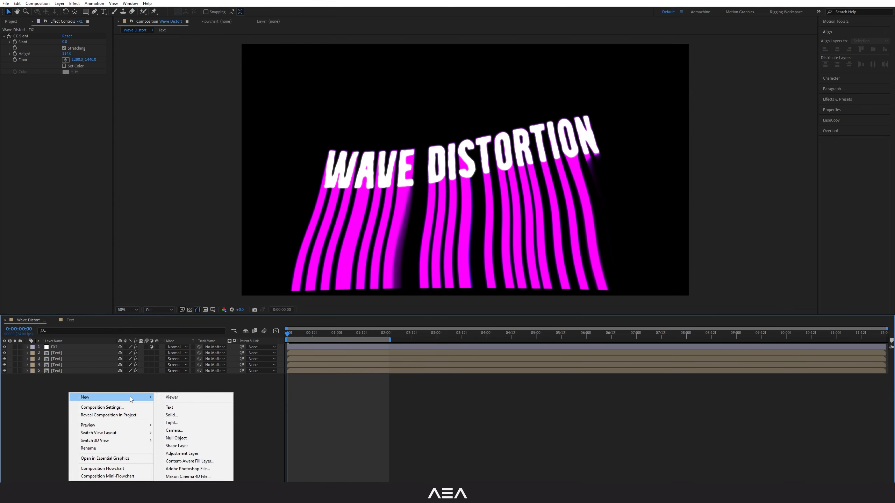
left_click(183, 453)
key("Return")
type("R")
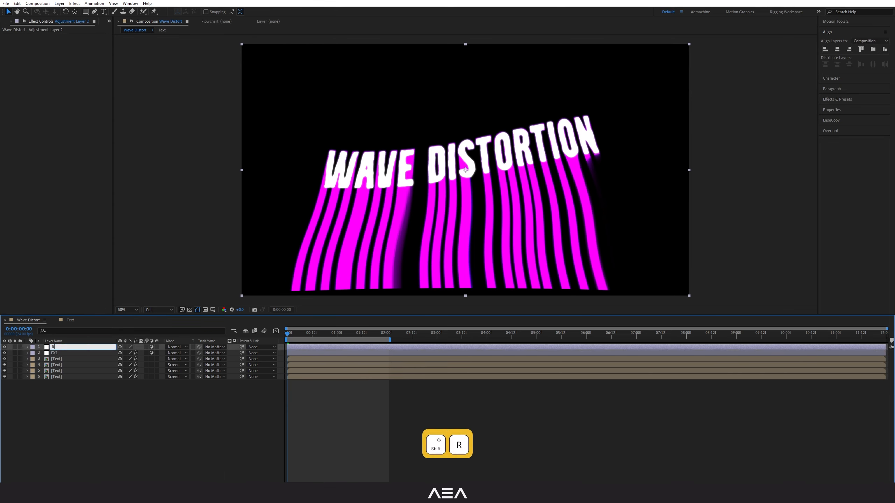
type("amp")
key("Return")
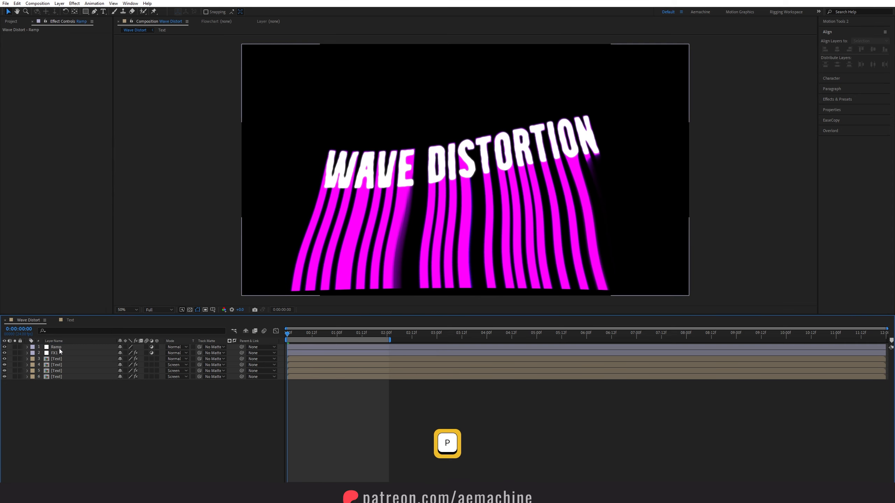
left_click_drag(59, 348, 74, 354)
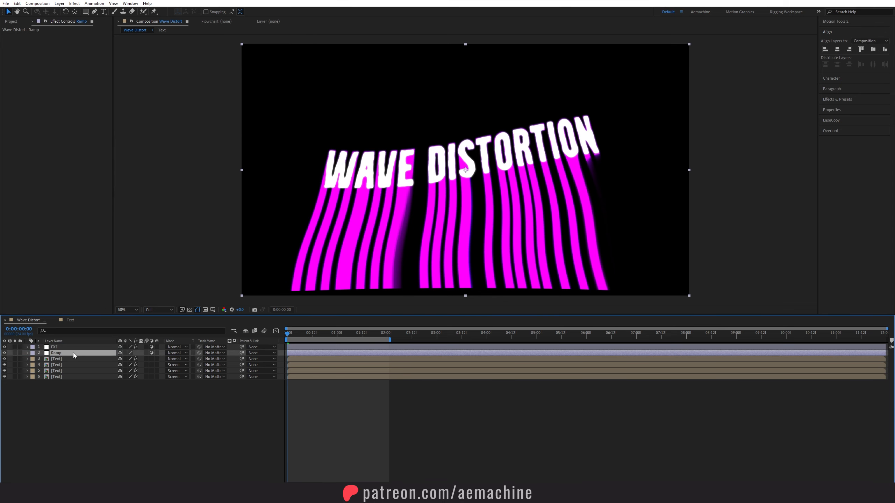
Apply Gradient Ramp to the Ramp layer, placing its start point at the frame's centre and its end point just below the frame
key("ctrl+space")
type("ramp")
left_click(47, 375)
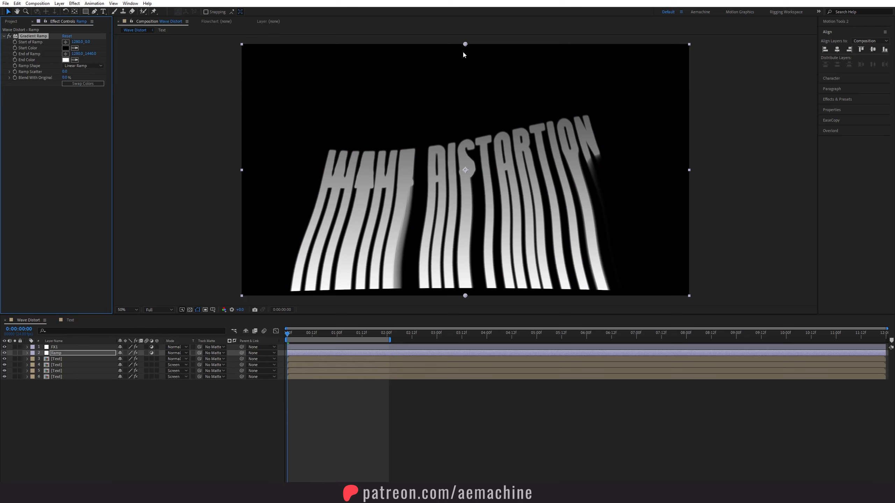
left_click_drag(465, 44, 465, 171)
left_click_drag(464, 296, 461, 311)
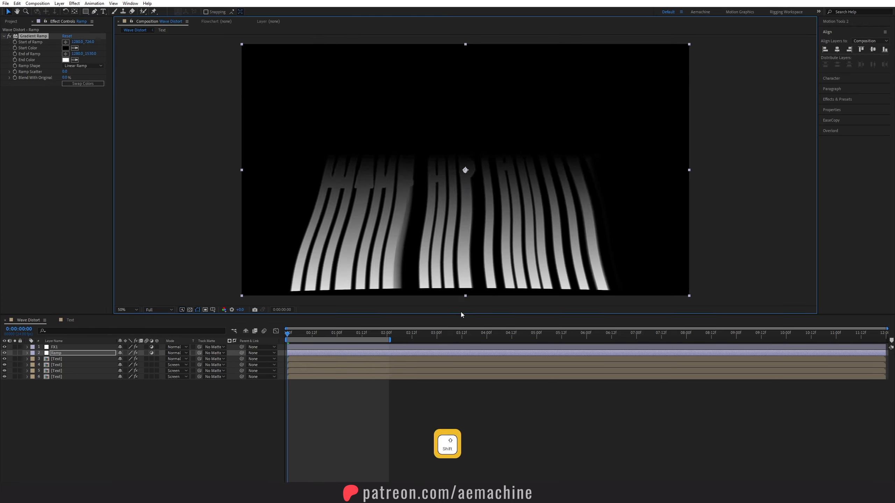
Swap the gradient's colours and raise its end point to about the frame's lower edge
left_click(85, 83)
scroll(429, 210, "down", 2)
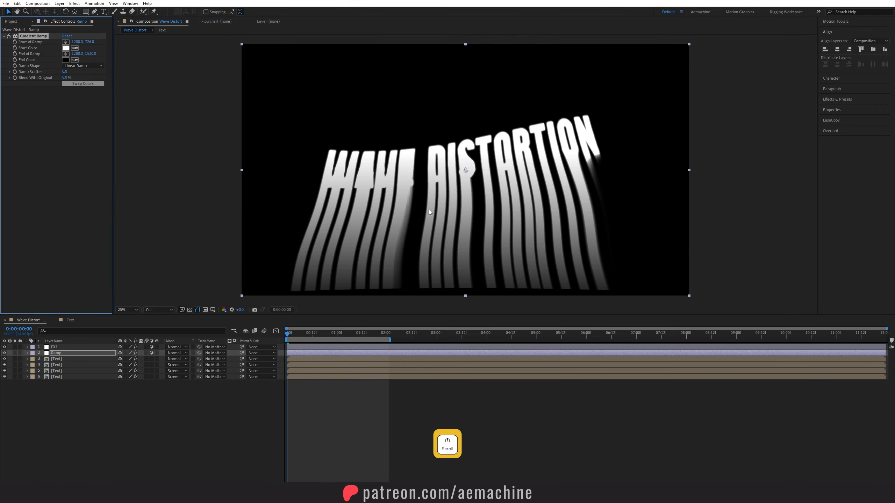
scroll(429, 210, "down", 2)
left_click_drag(467, 241, 466, 233)
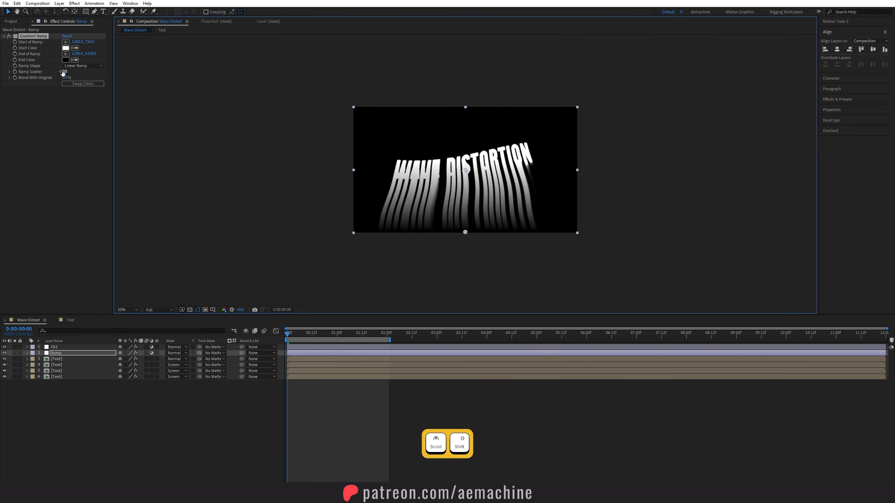
Increase the gradient's Ramp Scatter to about 187 and move its end point slightly above the frame's lower edge
left_click_drag(63, 72, 68, 71)
left_click_drag(146, 84, 205, 90)
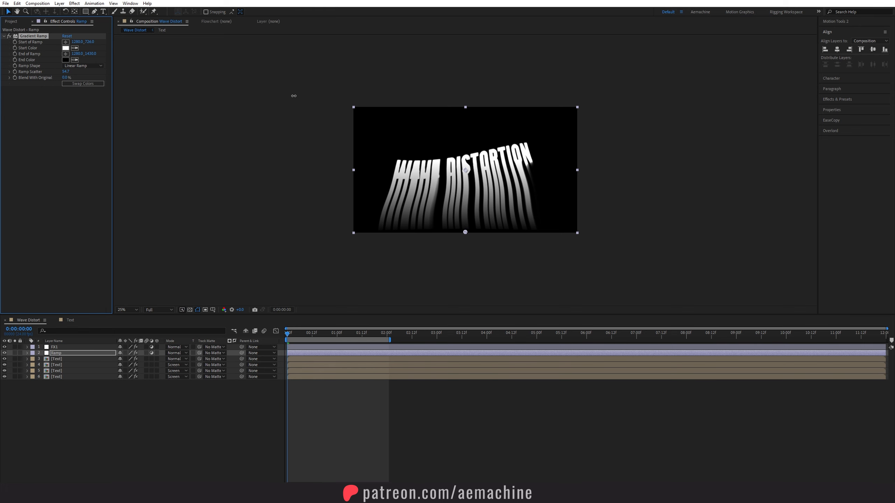
scroll(512, 208, "up", 2)
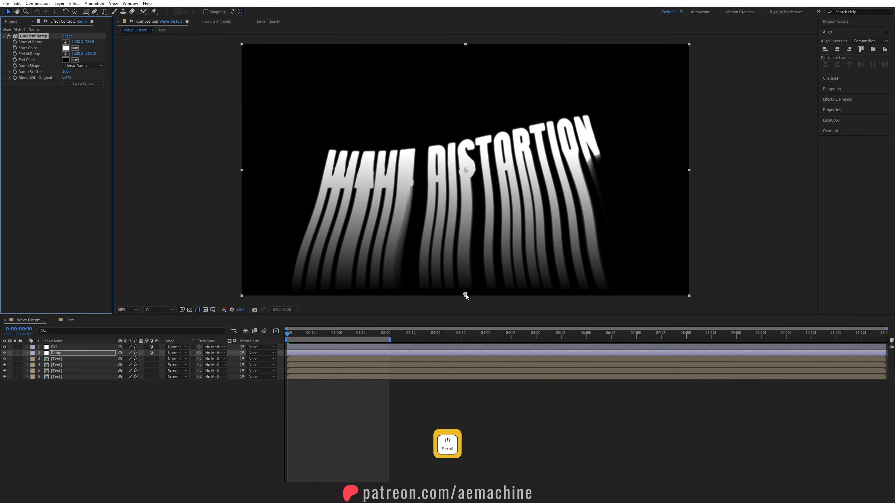
left_click_drag(465, 295, 465, 290)
Turn off the Ramp layer's adjustment layer switch and set its blending mode to Silhouette Luma
left_click(103, 353)
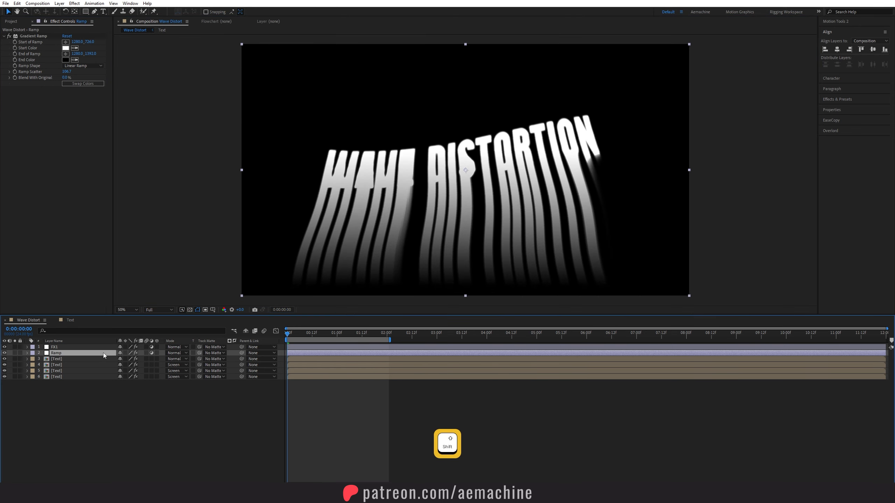
left_click(151, 352)
left_click(176, 352)
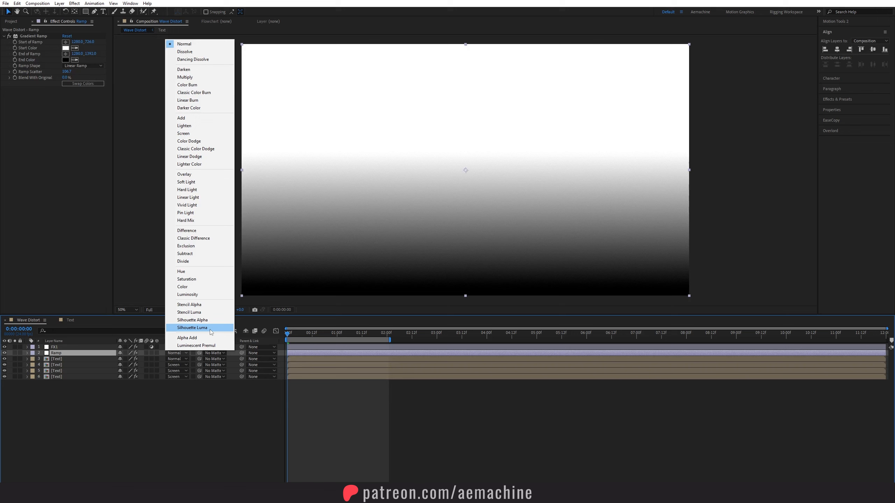
left_click(197, 328)
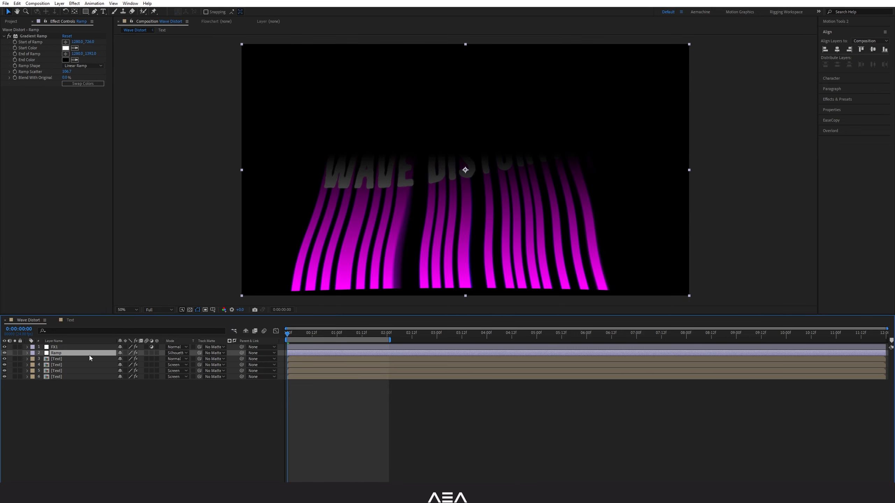
Swap the Gradient Ramp colours again and raise the end point a little so the trails fade out sooner
left_click(87, 84)
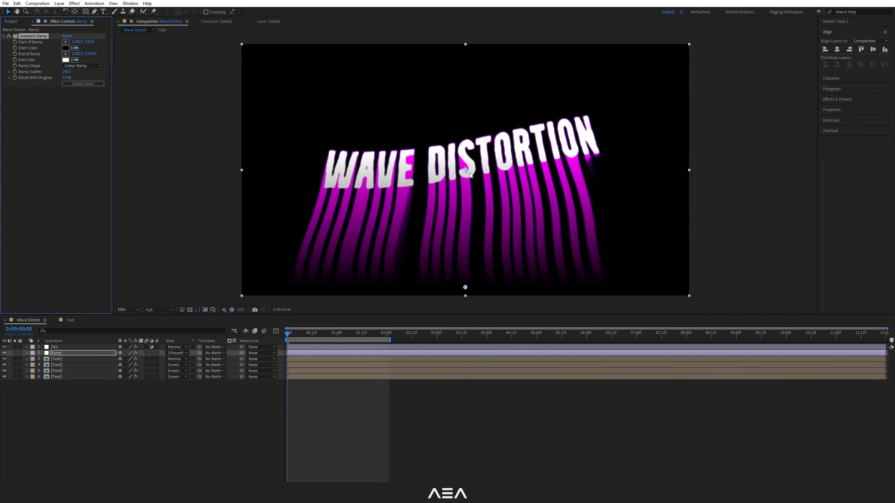
left_click_drag(465, 288, 467, 270)
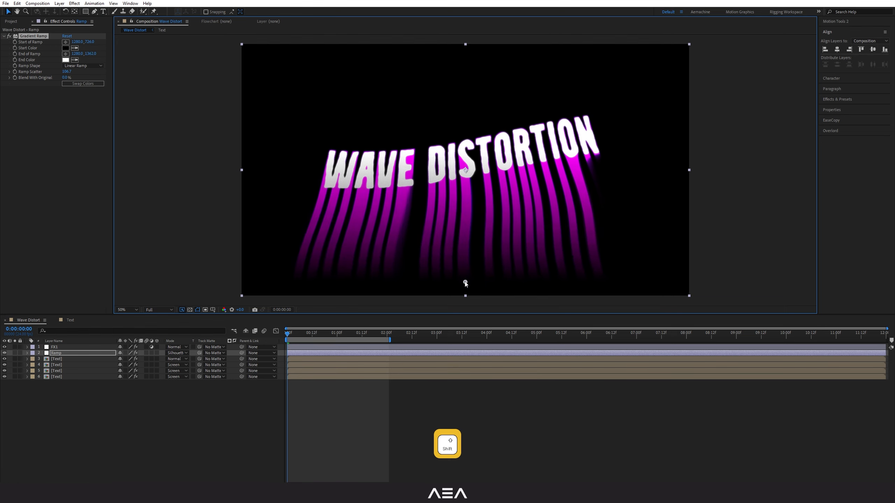
Apply the CC Smear effect to the FX1 layer
left_click(60, 349)
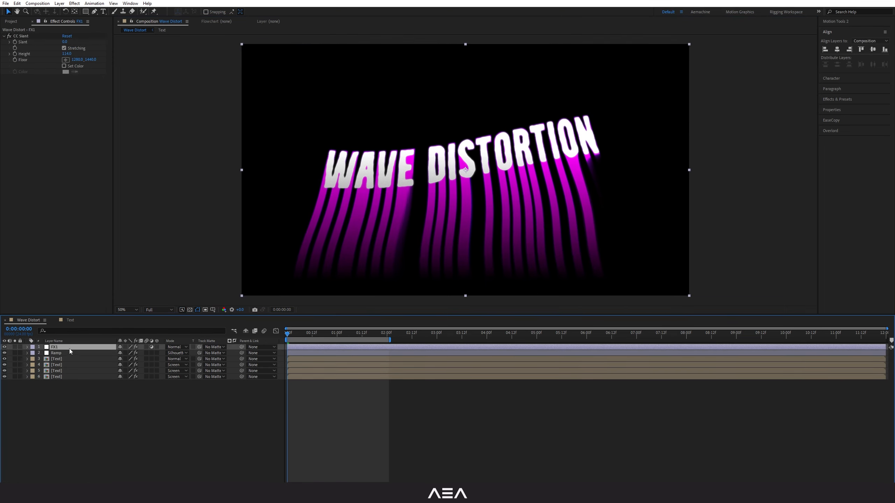
left_click(10, 41)
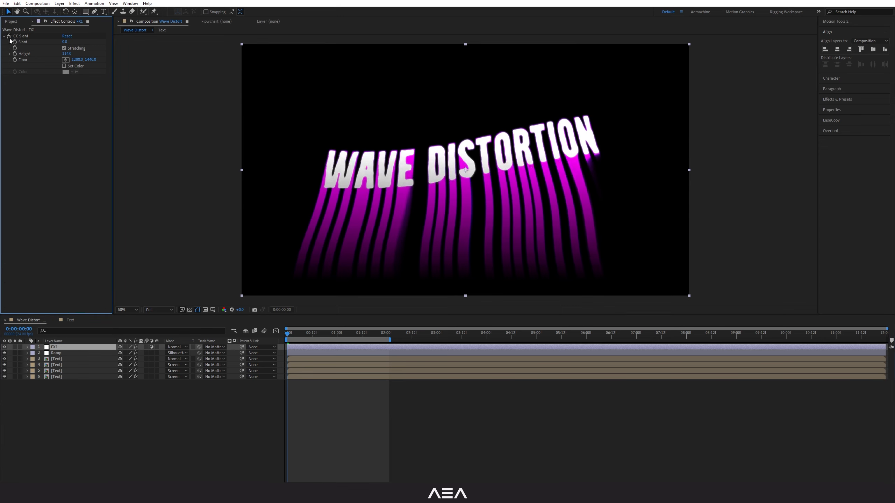
key("ctrl+space")
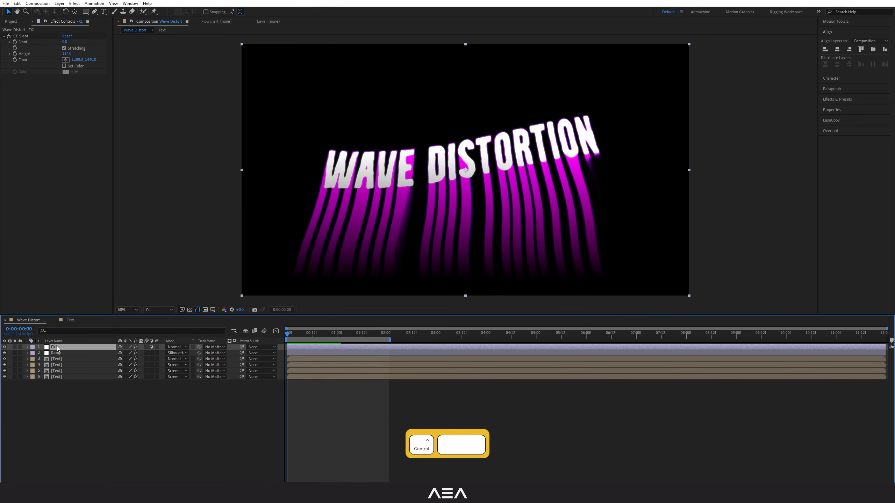
type("cc sme")
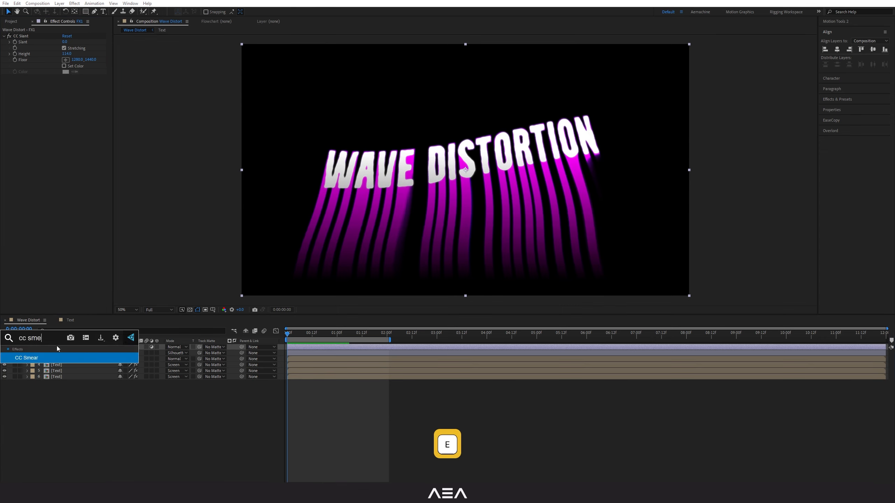
key("Return")
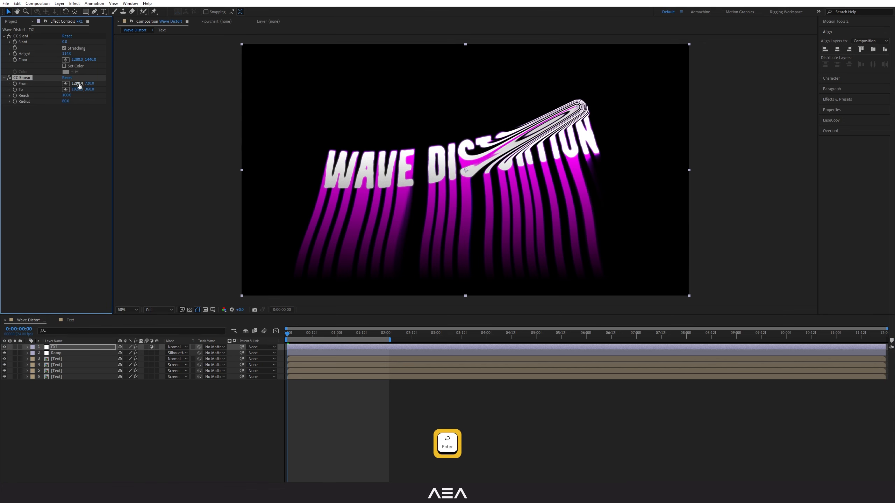
Raise CC Smear's Reach and Radius to over 400 each and move its To point down into the trails below DISTORTION
left_click_drag(86, 98, 188, 103)
mouse_move(65, 101)
left_mouse_down()
mouse_move(214, 106)
mouse_move(192, 106)
left_mouse_up()
scroll(568, 117, "down", 2)
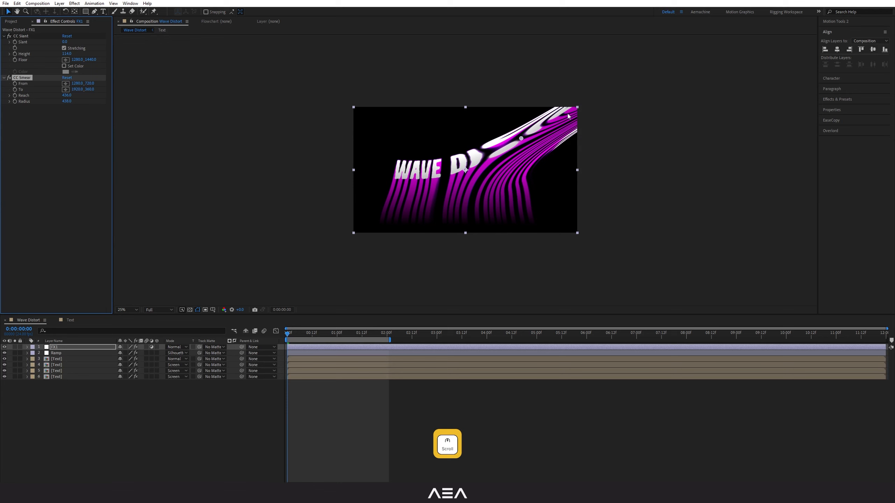
left_click_drag(522, 140, 500, 205)
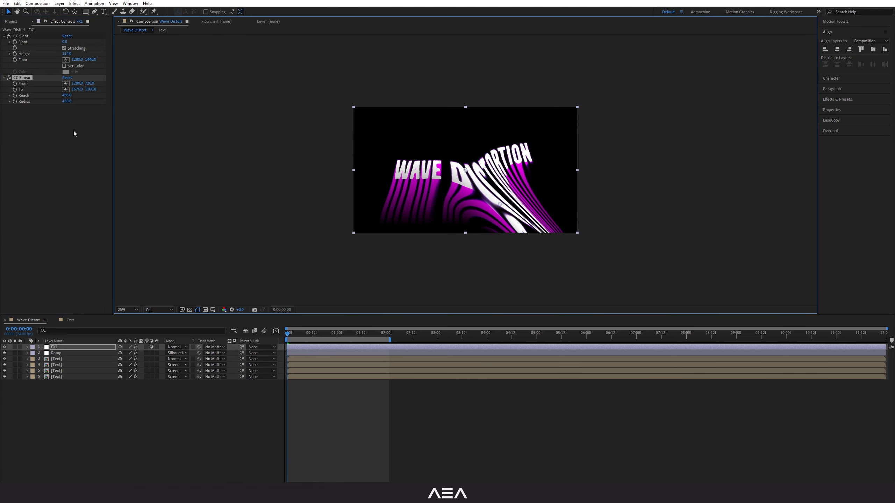
Move CC Smear's From and To points close together in the trails below the right half of DISTORTION
mouse_move(89, 84)
left_mouse_down()
mouse_move(60, 89)
mouse_move(95, 90)
mouse_move(22, 95)
mouse_move(72, 96)
mouse_move(51, 95)
left_mouse_up()
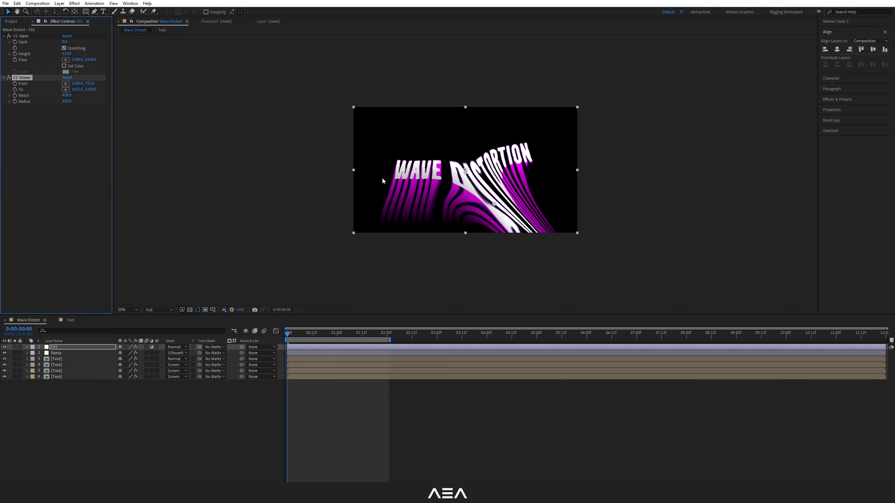
left_click_drag(467, 174, 480, 180)
left_click_drag(497, 190, 498, 200)
scroll(497, 201, "up", 2)
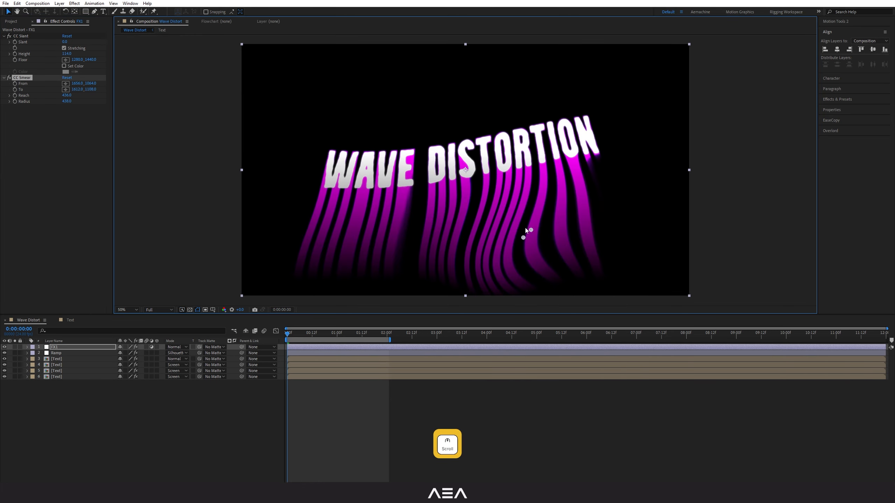
left_click_drag(524, 240, 526, 236)
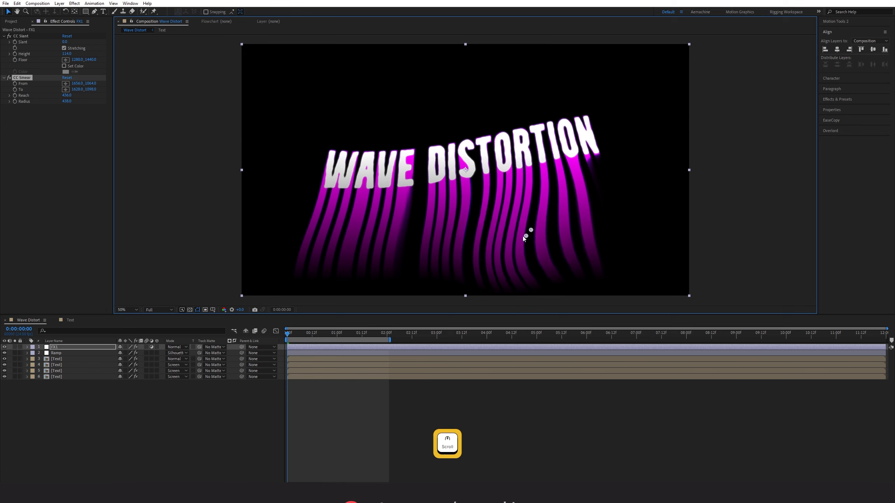
Duplicate CC Smear on the FX1 layer, place one copy's From and To points in the trails below WAVE, and preview the animation
left_click(297, 334)
left_click_drag(297, 335, 327, 339)
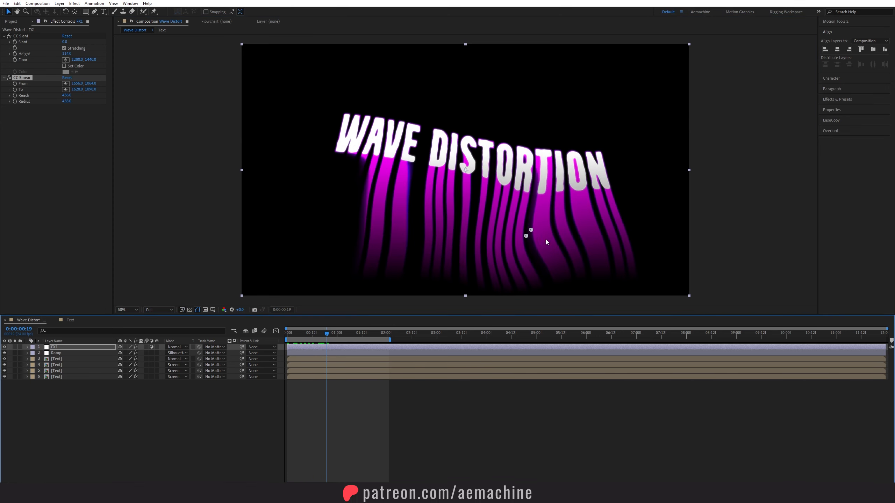
mouse_move(531, 231)
left_mouse_down()
mouse_move(377, 226)
mouse_move(386, 229)
left_mouse_up()
key("ctrl+d")
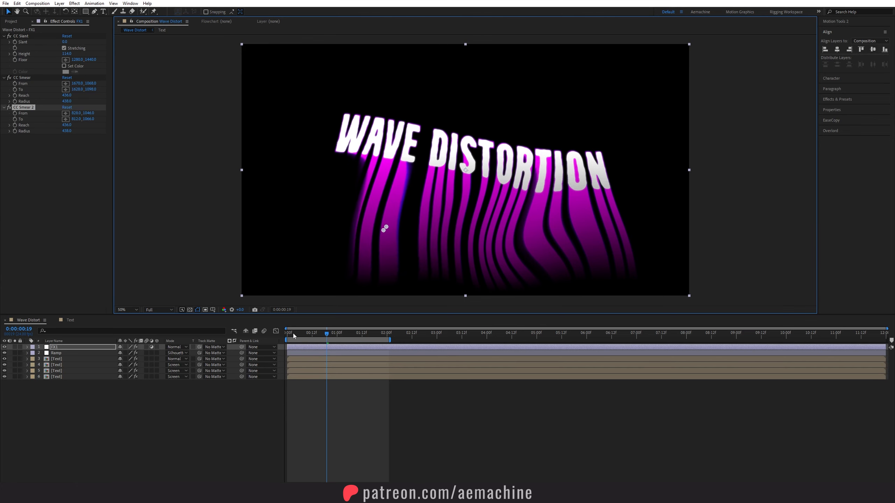
left_click(294, 335)
key("space")
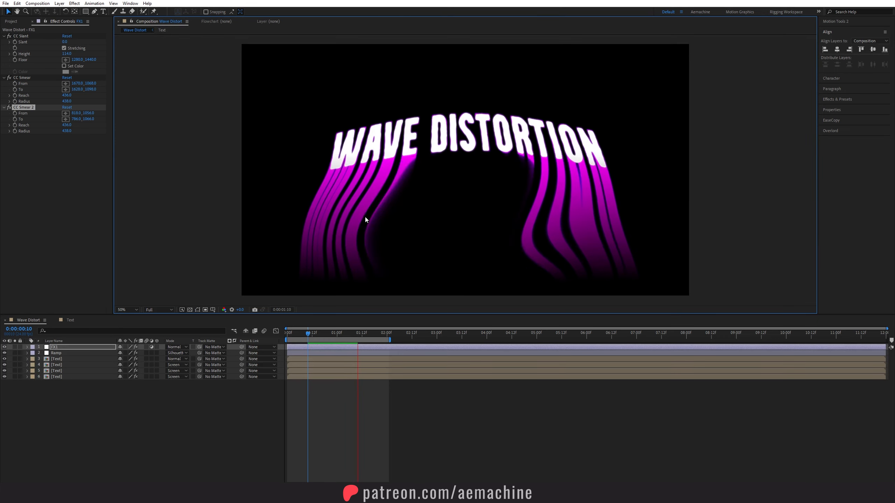
Add an adjustment layer named Color and place it directly below the top Text layer
right_click(66, 395)
mouse_move(106, 400)
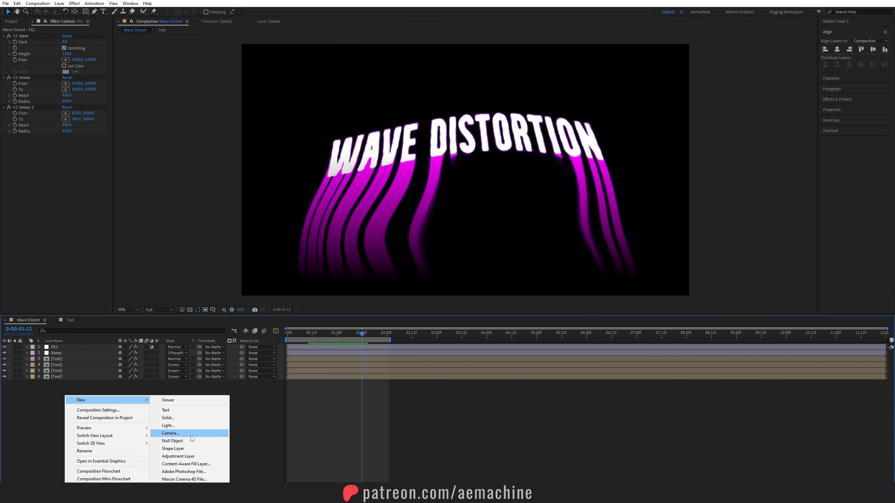
left_click(178, 456)
key("Return")
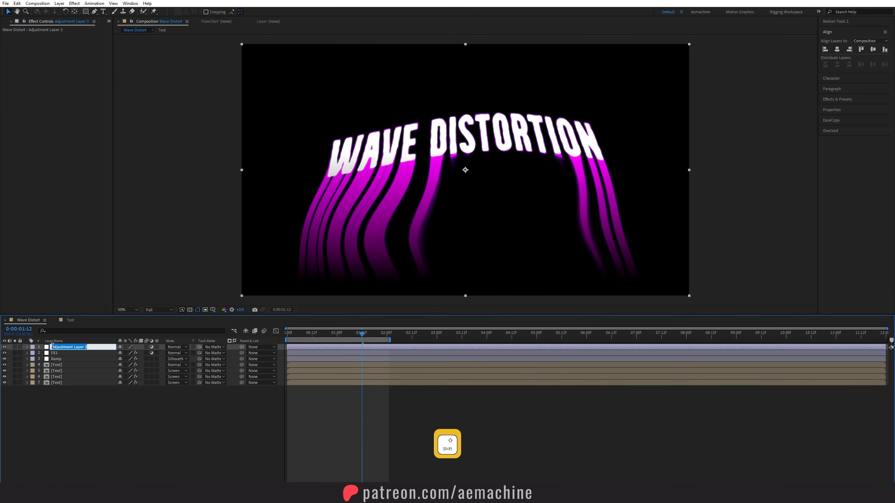
type("Color")
key("Return")
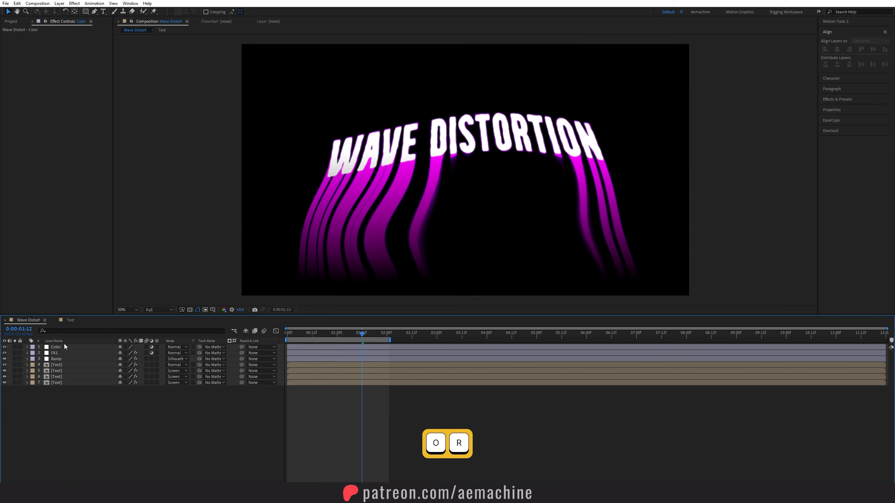
left_click_drag(66, 347, 70, 370)
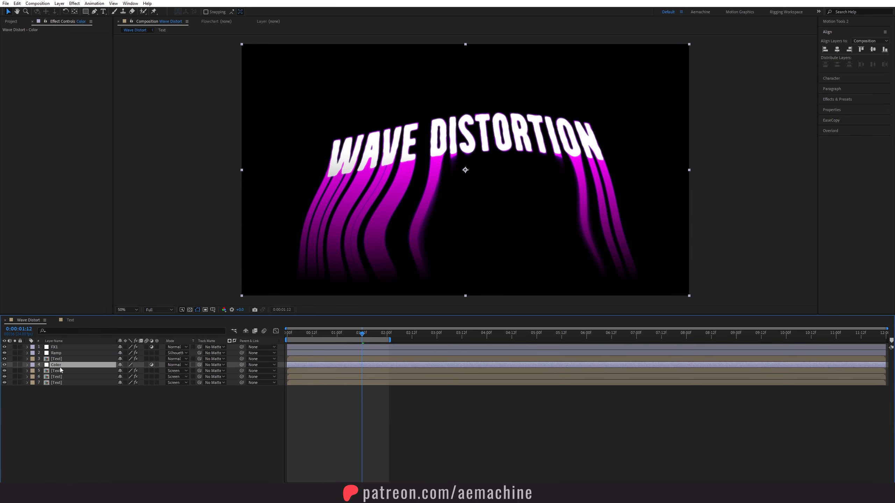
left_click(56, 359)
left_click(4, 359)
left_click(4, 359)
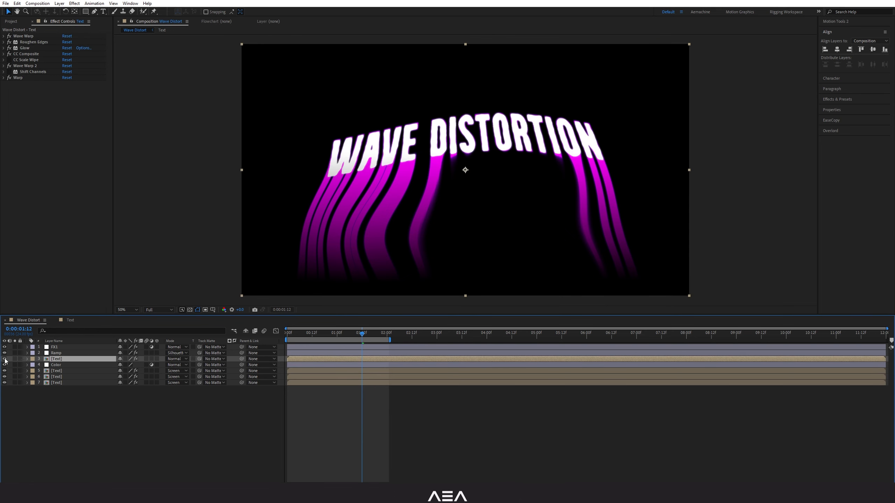
Apply Hue/Saturation to the Color layer and turn Master Hue to about +115° for yellow trails
left_click(69, 365)
key("ctrl+space")
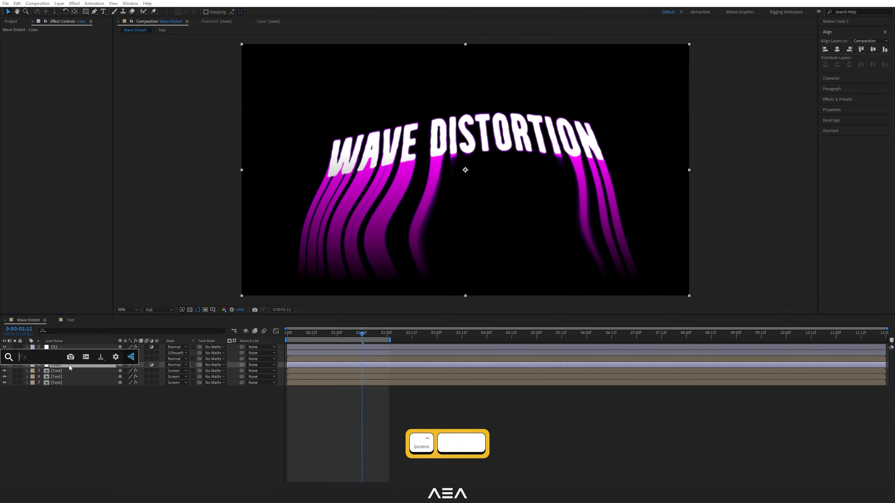
type("j")
key("BackSpace")
key("Return")
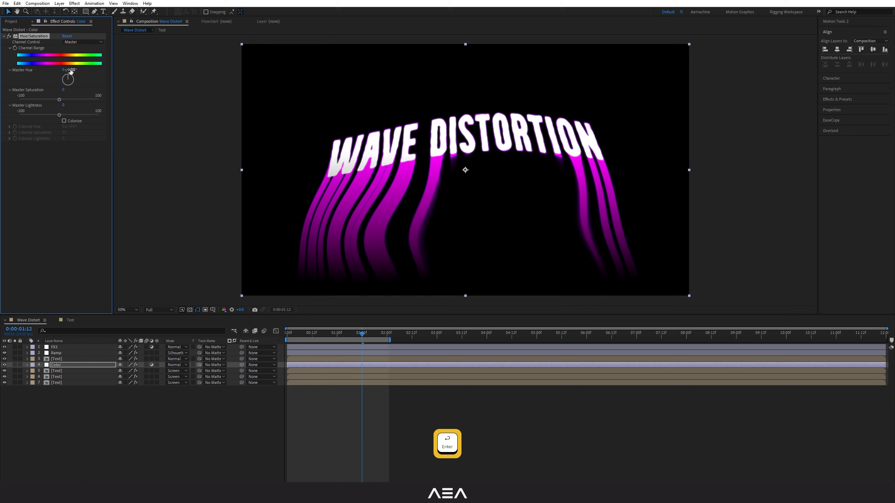
left_click_drag(82, 70, 116, 76)
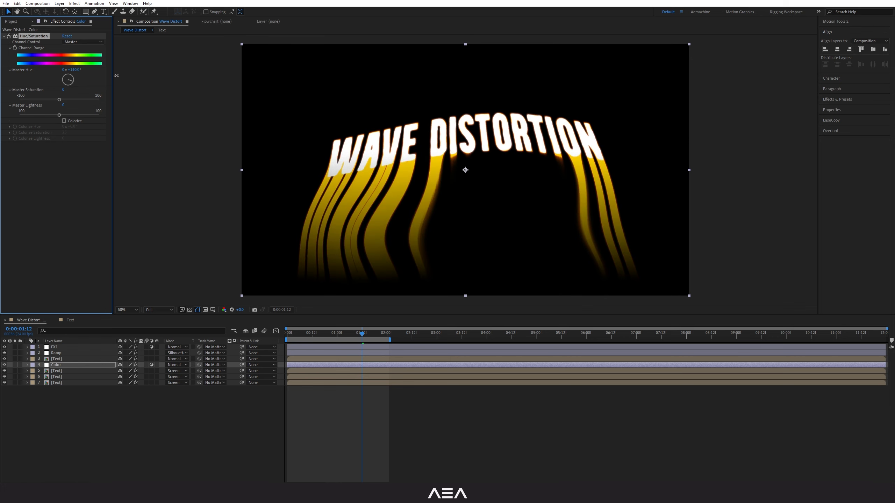
left_click_drag(299, 335, 326, 336)
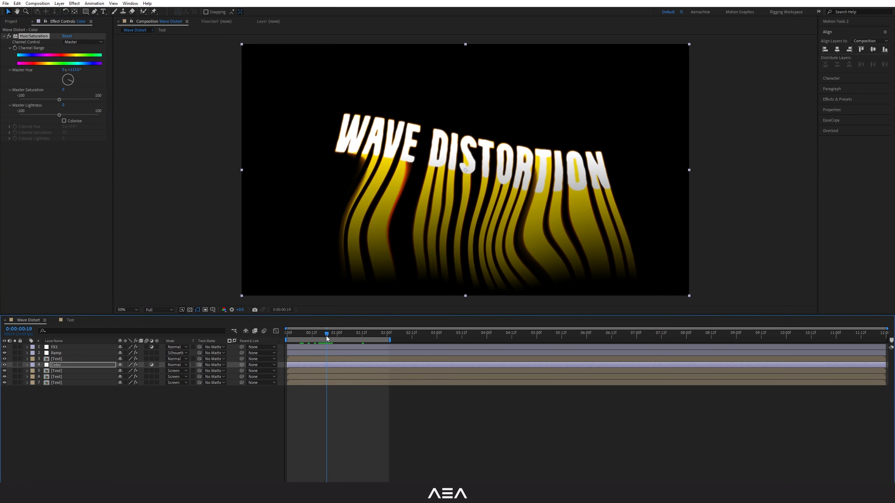
Fine-tune CC Scale Wipe's Direction near 180° on the second Text layer below Color to give the trails slight colour fringes
left_click(65, 377)
scroll(44, 235, "down", 4)
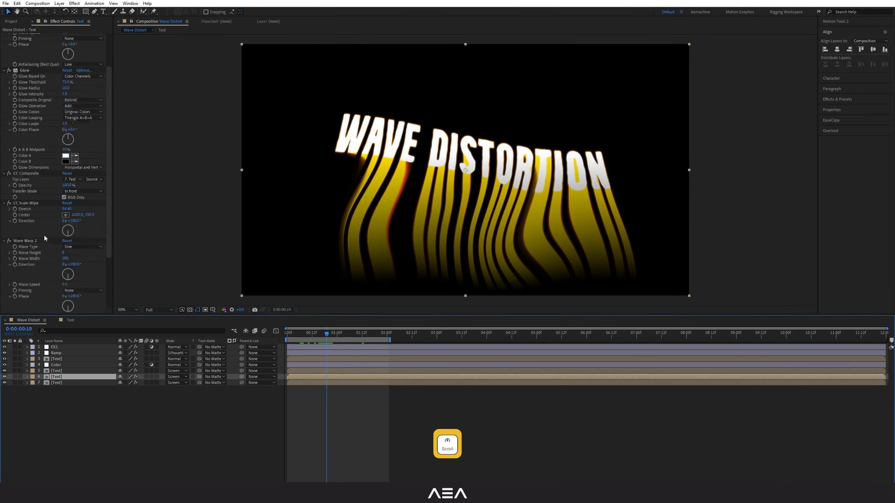
left_click_drag(67, 193, 68, 229)
scroll(68, 226, "down", 1)
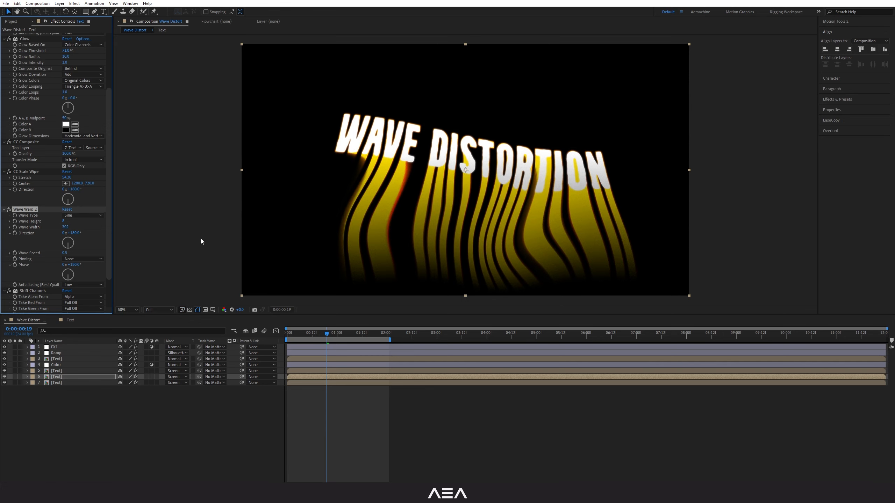
key("ctrl+z")
scroll(9, 174, "down", 1)
mouse_move(78, 174)
left_mouse_down()
mouse_move(94, 178)
mouse_move(80, 177)
left_mouse_up()
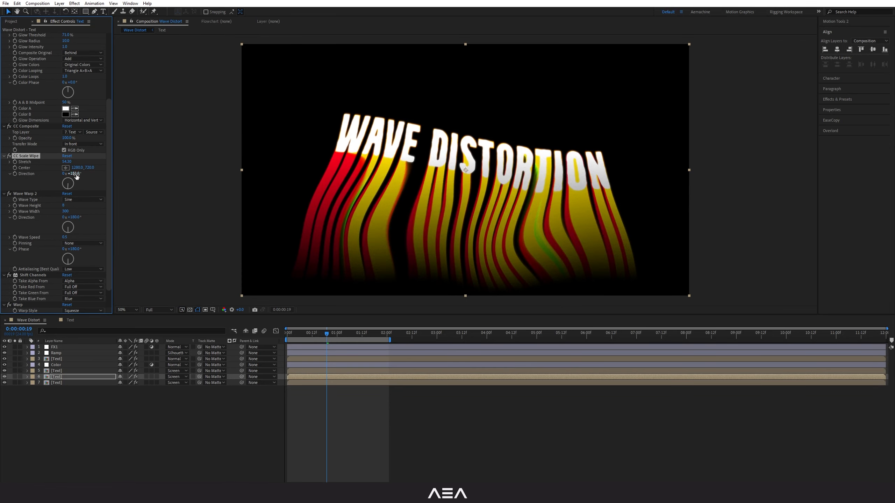
left_click_drag(77, 176, 73, 175)
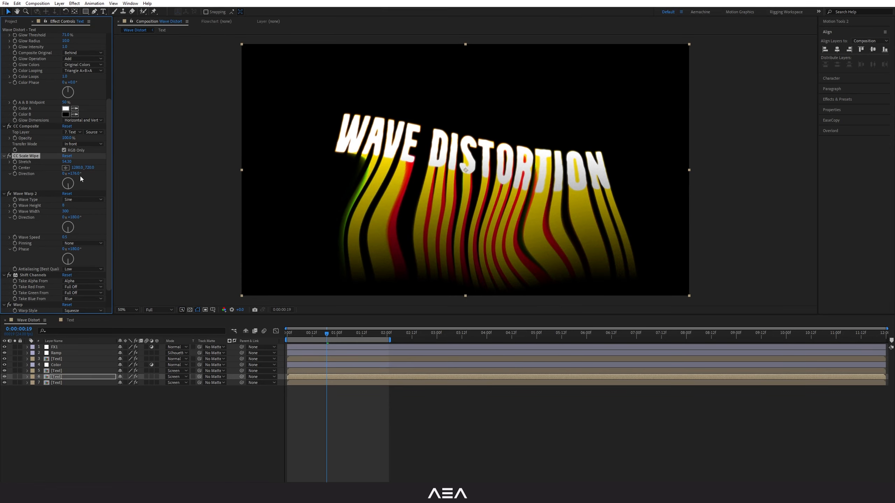
left_click_drag(69, 173, 69, 174)
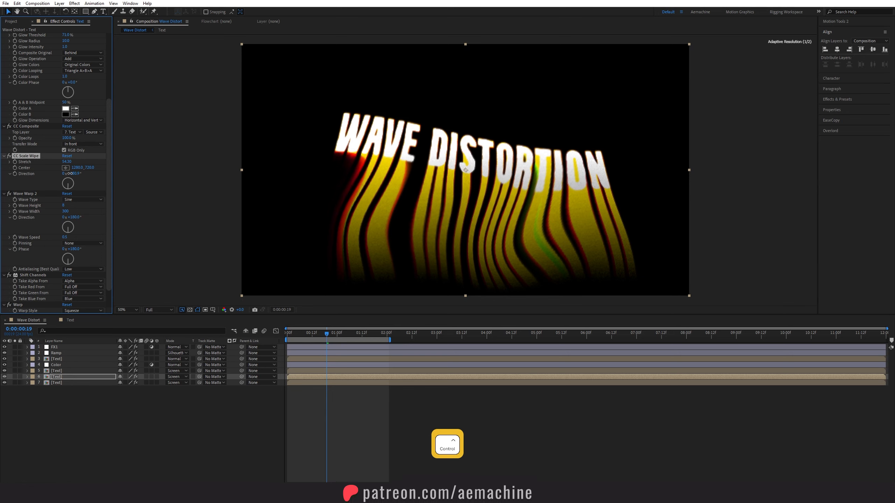
left_click_drag(314, 333, 353, 336)
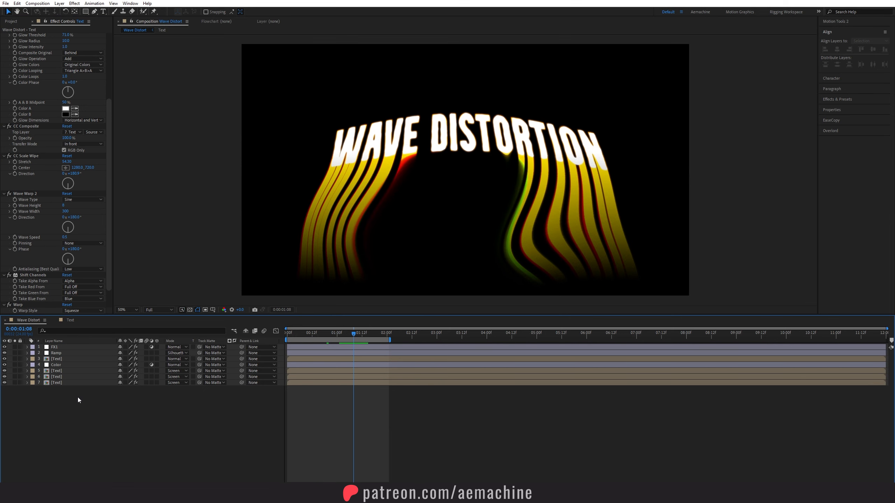
Create a new 2560 x 1440, 24 fps, 12-second composition named Composite
left_click(11, 22)
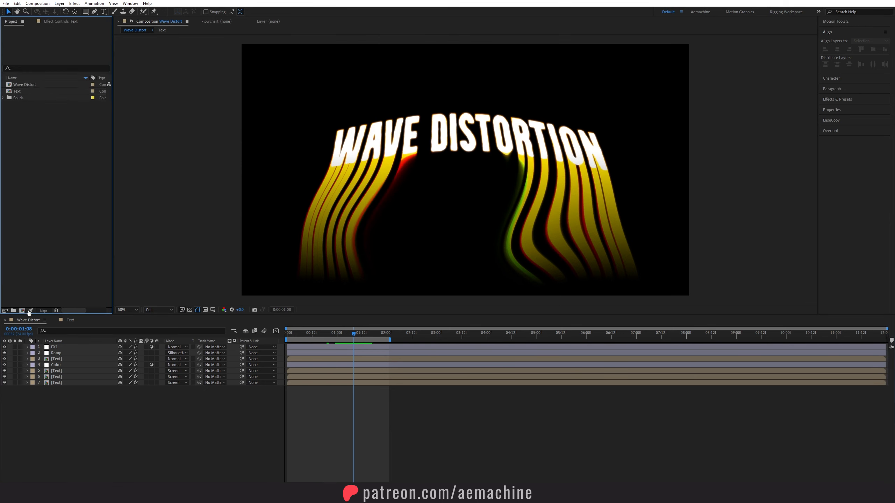
left_click(21, 311)
left_click_drag(458, 178, 368, 151)
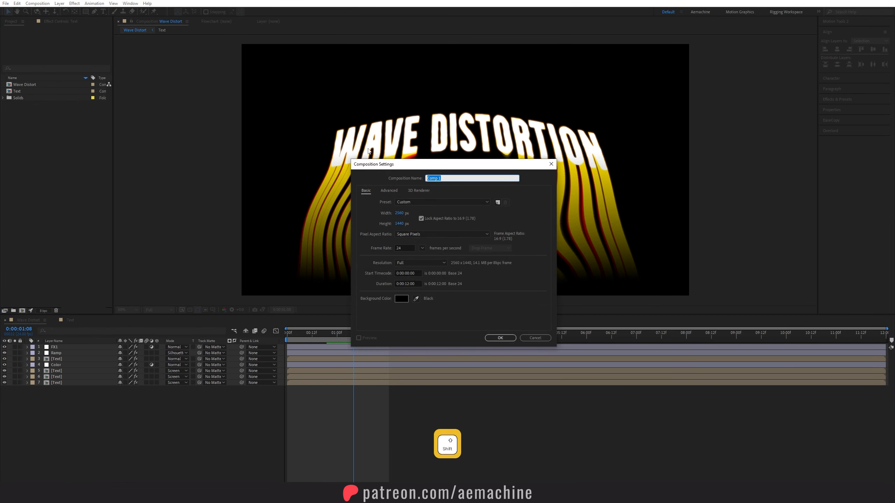
type("Composite")
left_click(512, 338)
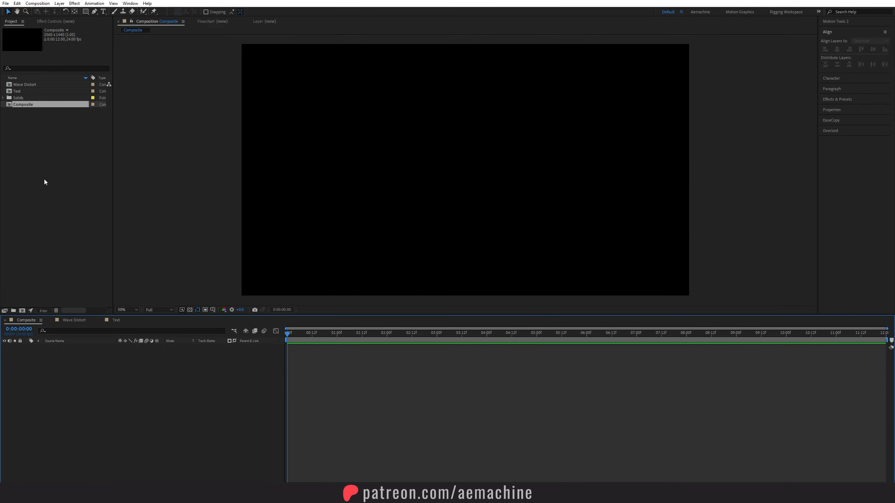
Place the Wave Distort composition in Composite, end the work area at 0:00:02:00 and preview it
left_click(42, 85)
left_click_drag(33, 91, 105, 404)
left_click_drag(285, 339, 388, 344)
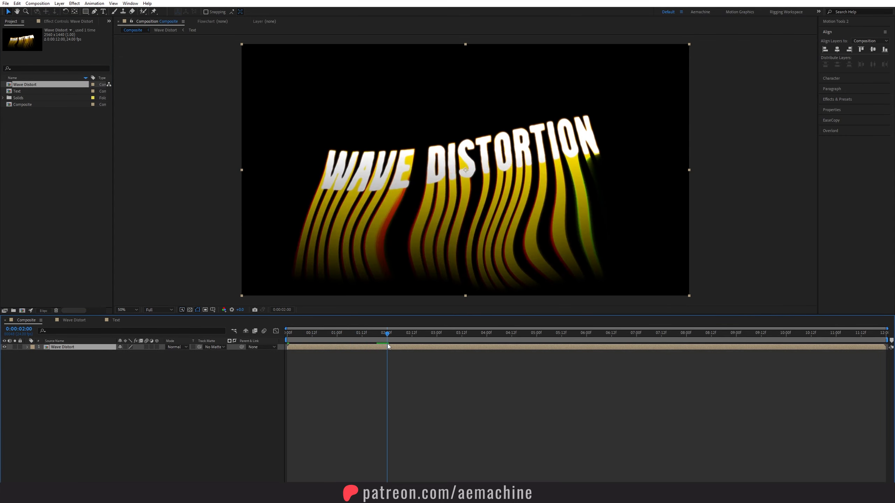
key("n")
key("space")
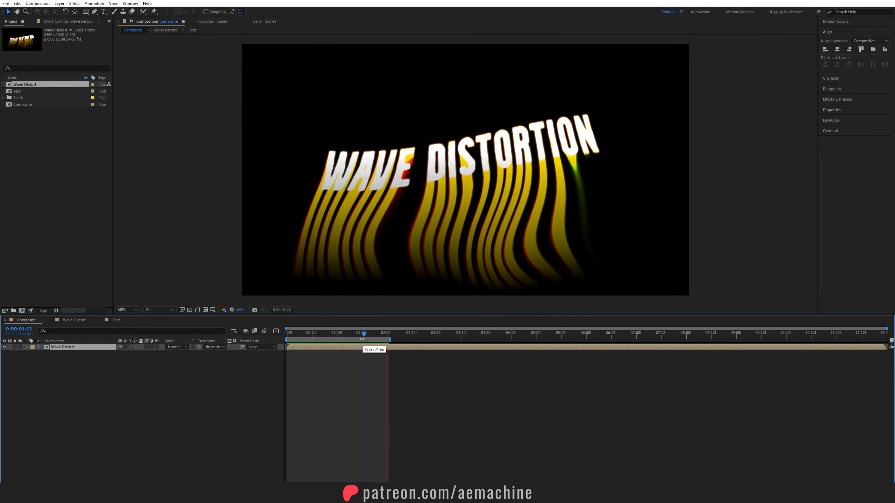
key("space")
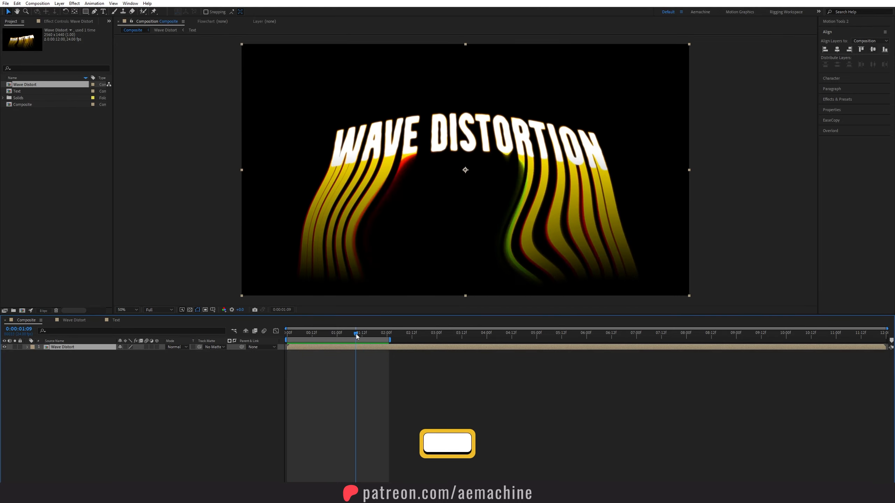
Scrub to 0:00:01:19 and purge all cache so the outdated preview frames render again
left_click_drag(356, 334, 376, 337)
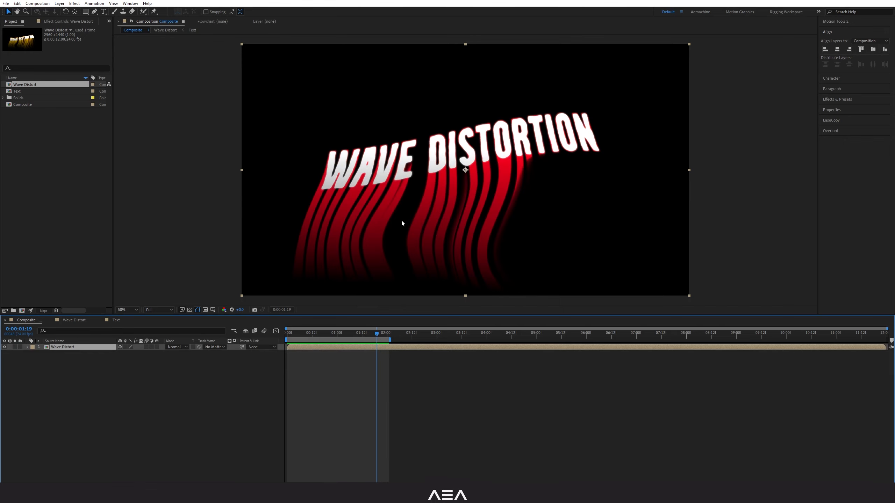
left_click(18, 4)
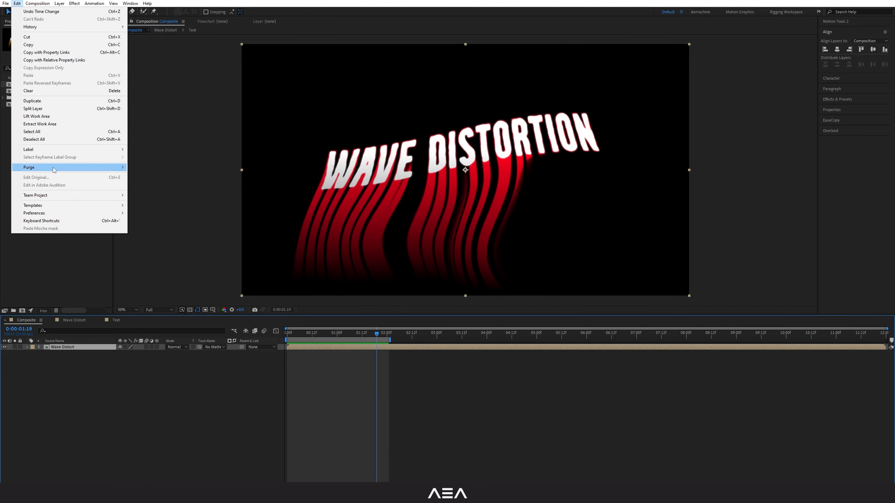
mouse_move(107, 168)
left_click(160, 168)
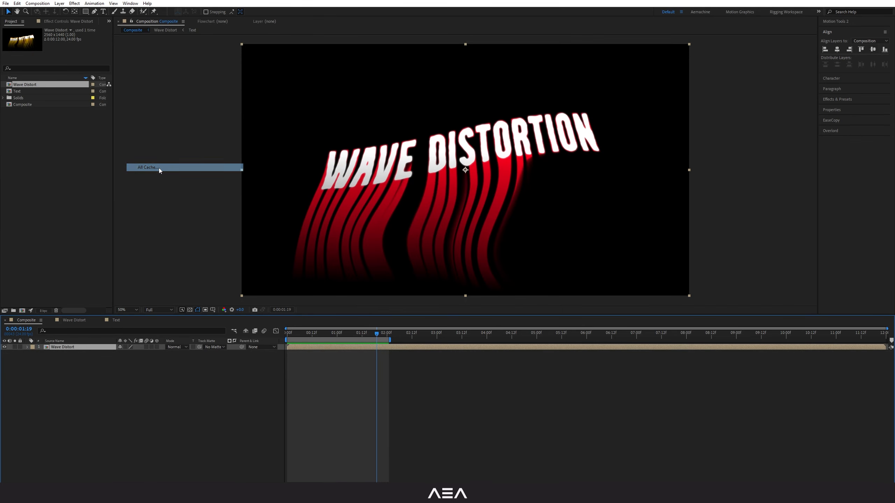
left_click(460, 262)
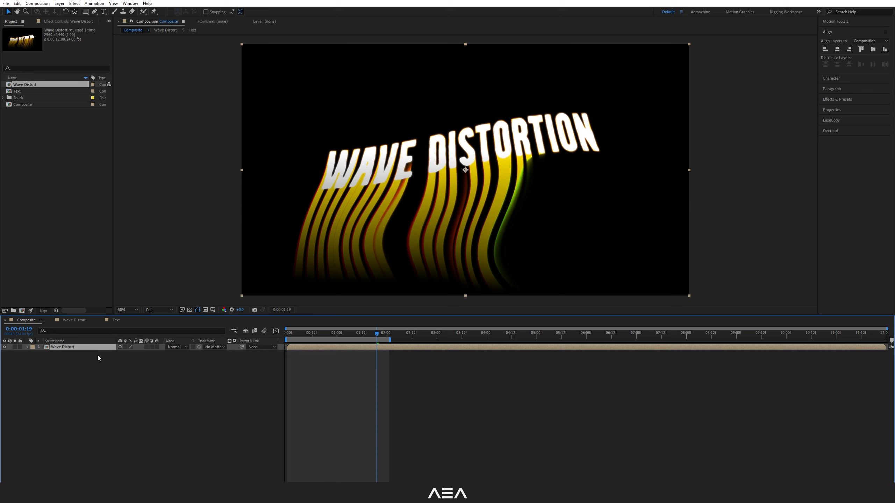
Add an adjustment layer named Grain above Wave Distort and apply the Add Grain effect to it
right_click(64, 363)
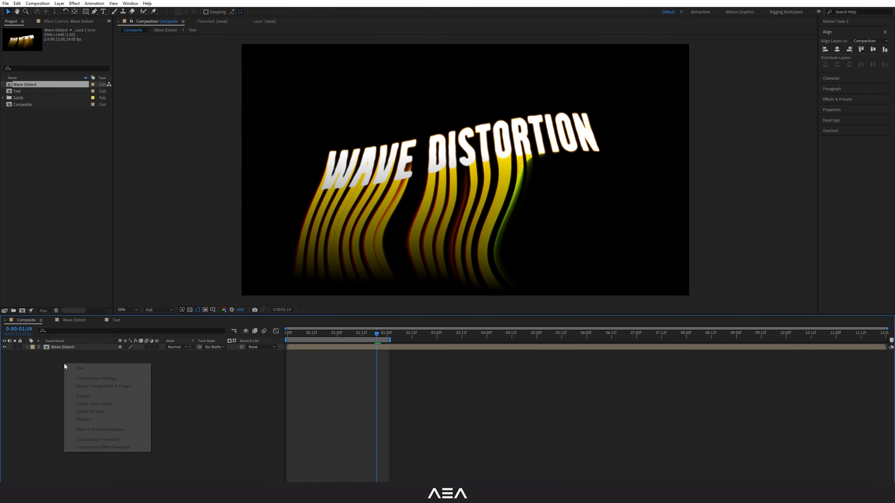
mouse_move(91, 369)
left_click(196, 421)
key("Return")
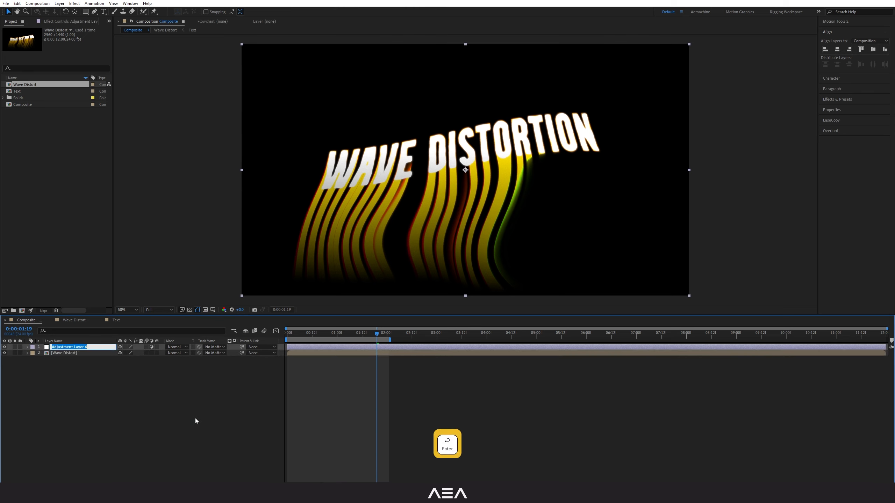
type("Grain")
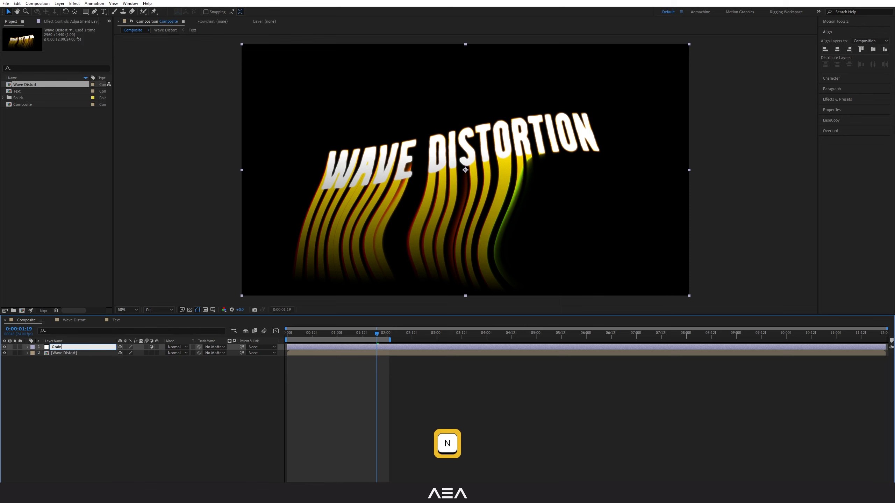
key("Return")
key("ctrl+space")
type("add g")
key("Return")
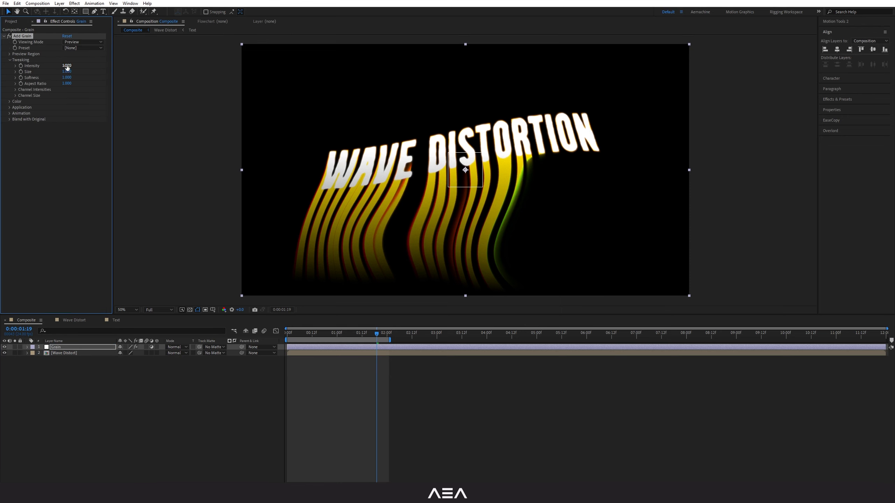
Set the Add Grain viewing mode to Final Output and increase the grain intensity
left_click(84, 42)
left_click(79, 66)
left_click_drag(76, 67, 143, 76)
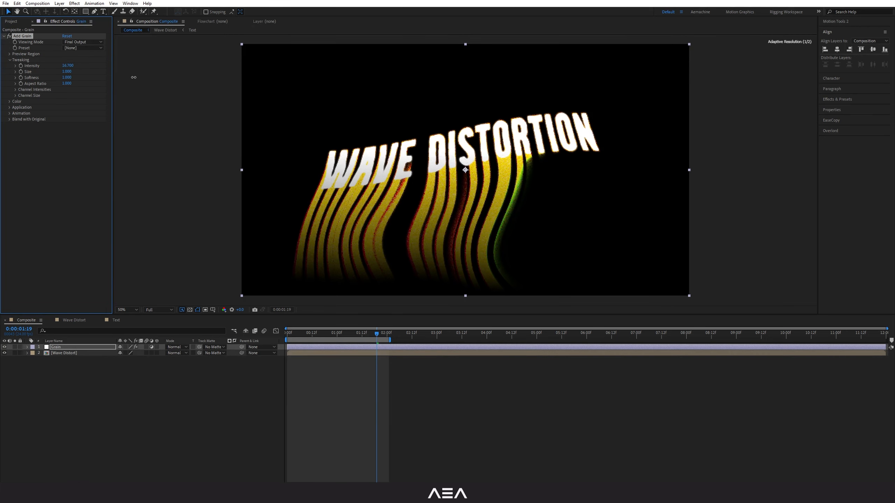
left_click(213, 310)
left_click(198, 312)
left_click_drag(74, 67, 40, 70)
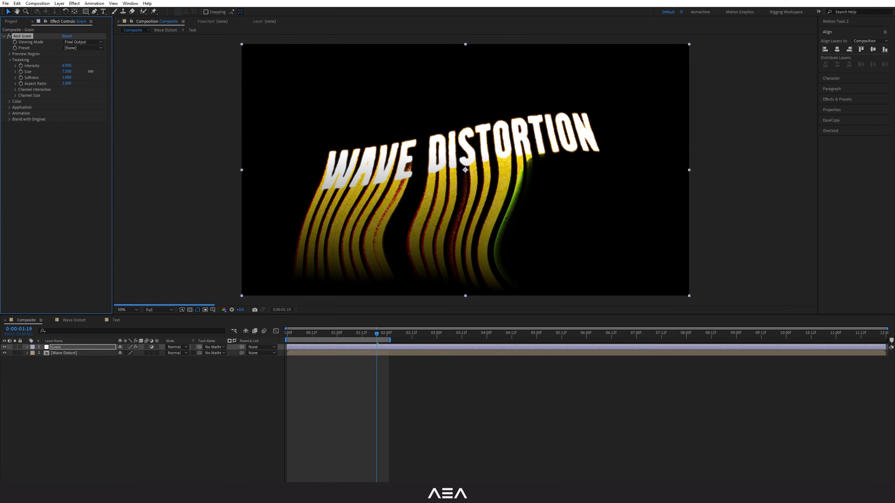
Undo the trial grain size change and set the Add Grain size to 0.1
left_click_drag(90, 71, 75, 73)
left_click(67, 71)
type(".1")
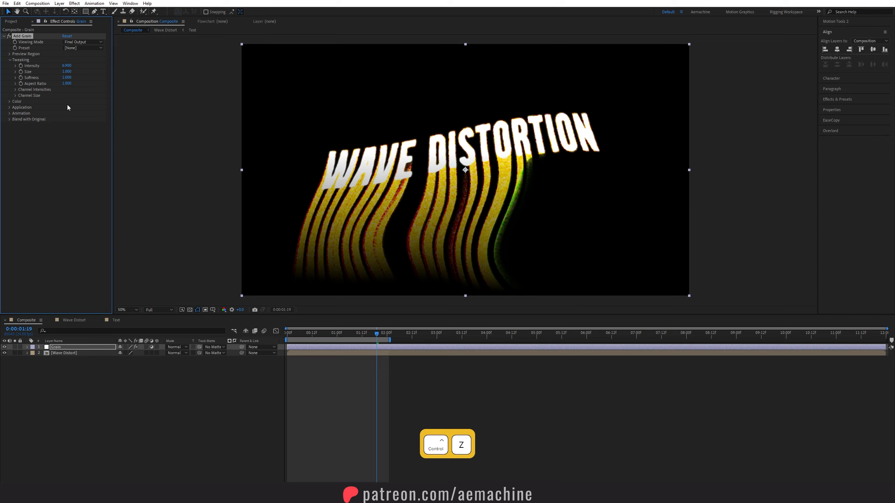
left_click(90, 187)
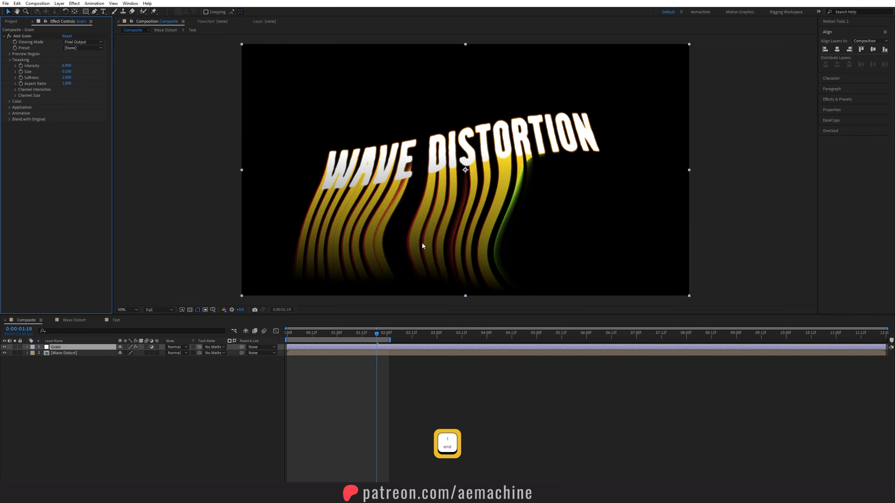
Inspect the grain up close and lower the Grain layer's opacity to 50%
scroll(422, 243, "down", 5)
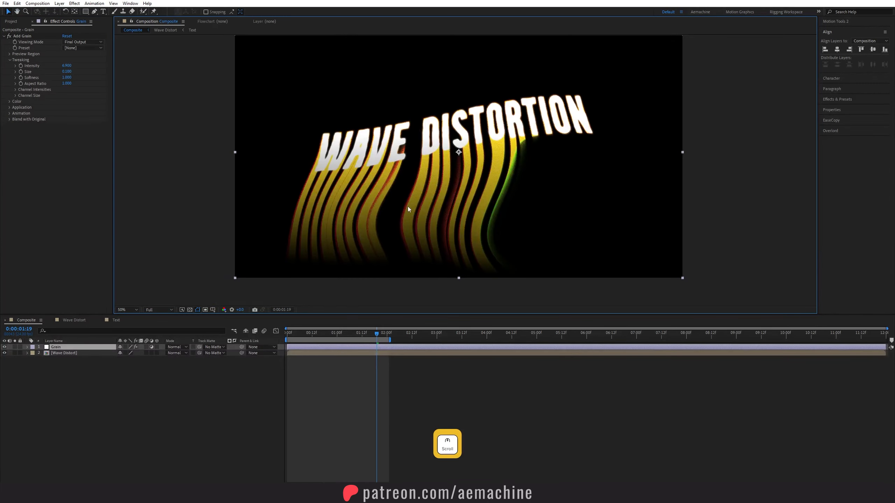
scroll(407, 208, "up", 2)
scroll(387, 199, "down", 1)
scroll(386, 198, "up", 1)
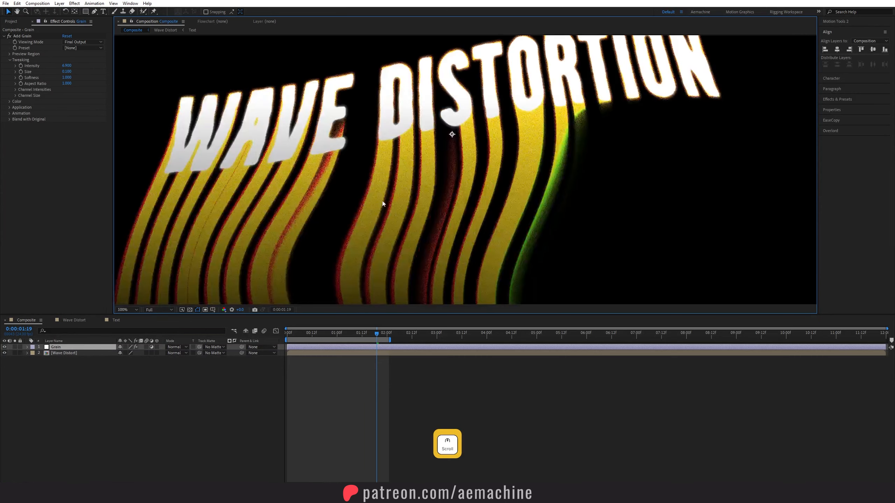
key("t")
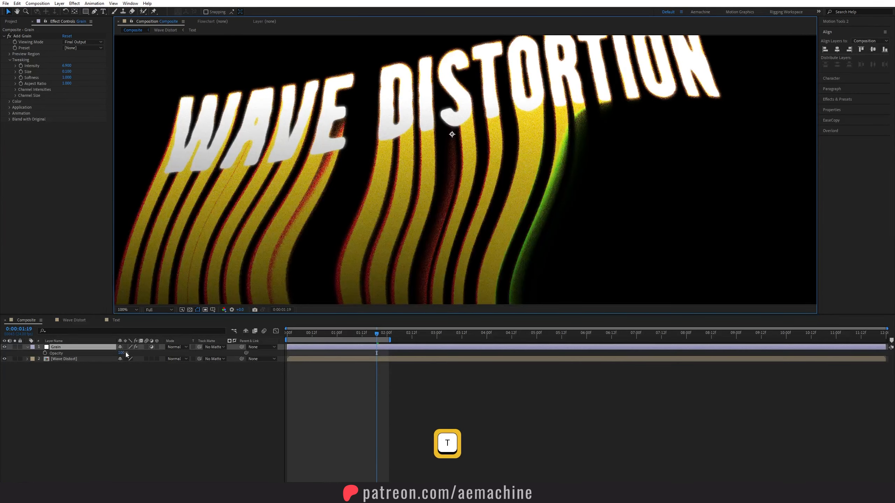
left_click(124, 353)
left_click(135, 402)
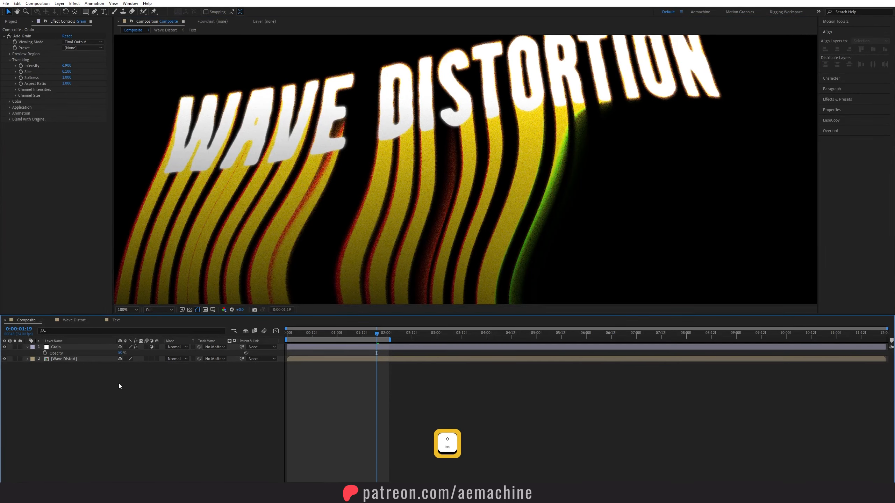
Add a new adjustment layer to the Composite composition and name it HLS
key("alt+slash")
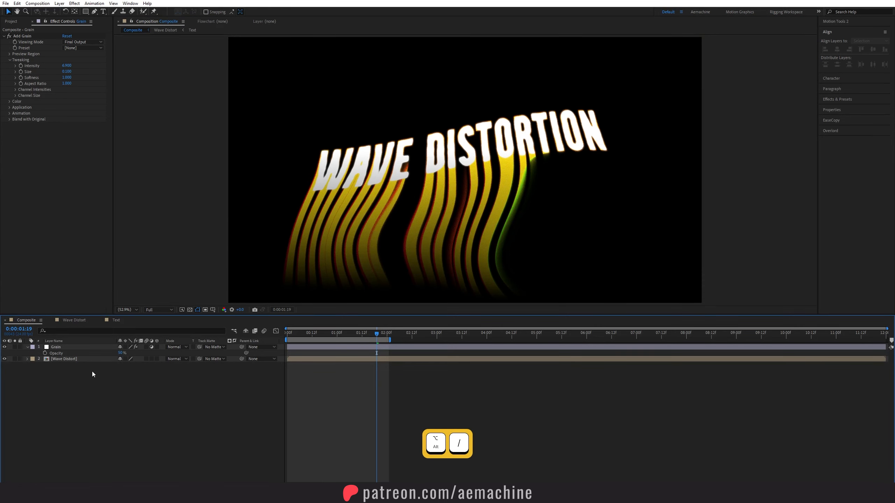
right_click(92, 372)
mouse_move(143, 378)
left_click(185, 431)
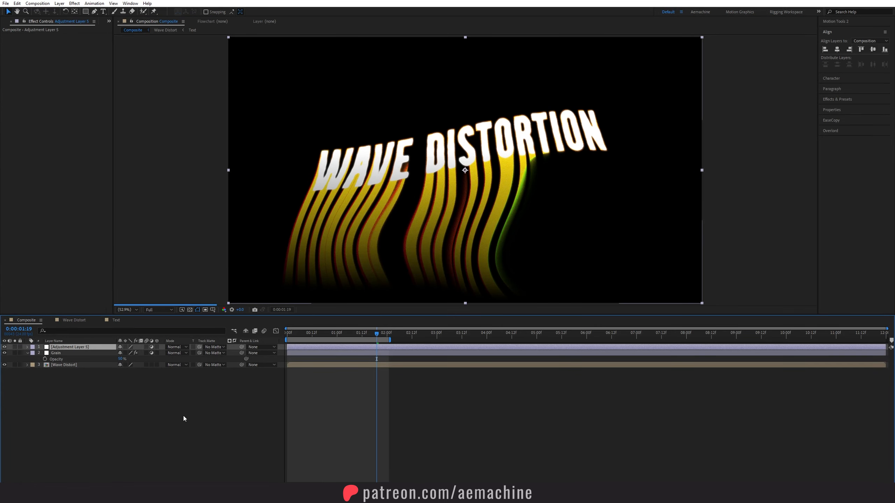
key("Return")
type("HLS")
key("Return")
Apply Noise HLS to the HLS layer and set its lightness to 2% and saturation to 14%
key("ctrl+space")
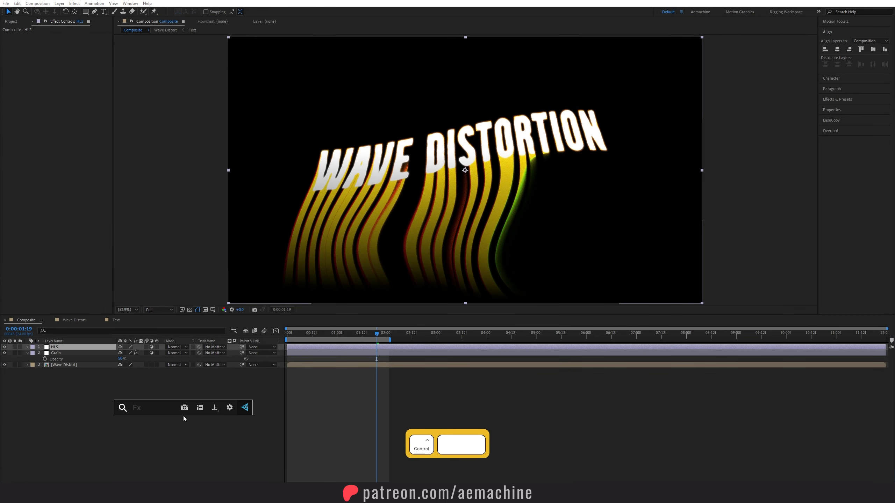
type("hls")
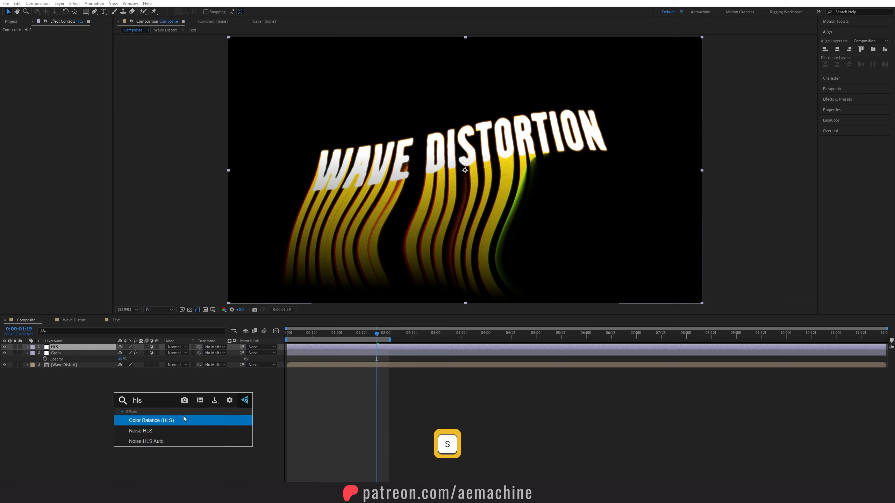
left_click(170, 431)
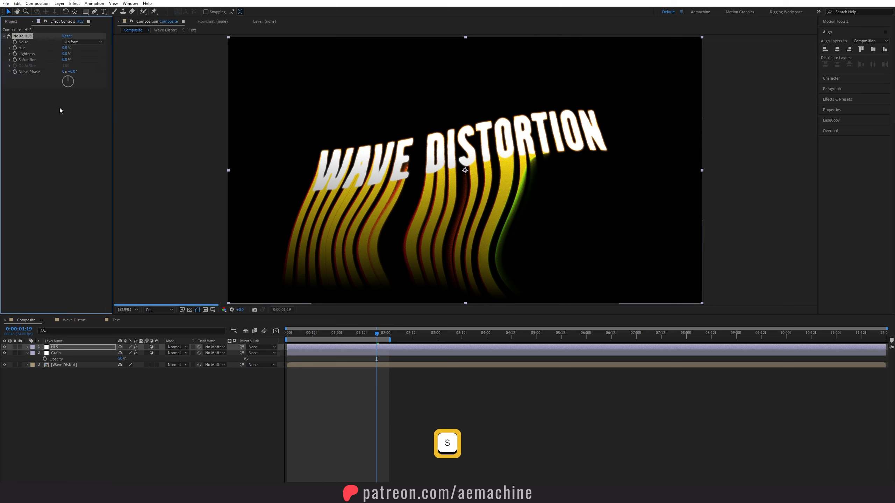
left_click_drag(76, 55, 76, 55)
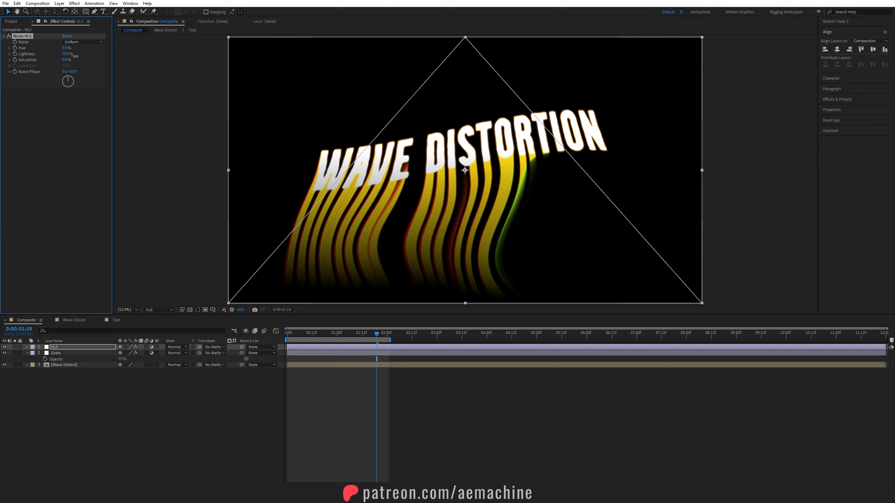
key("ctrl+z")
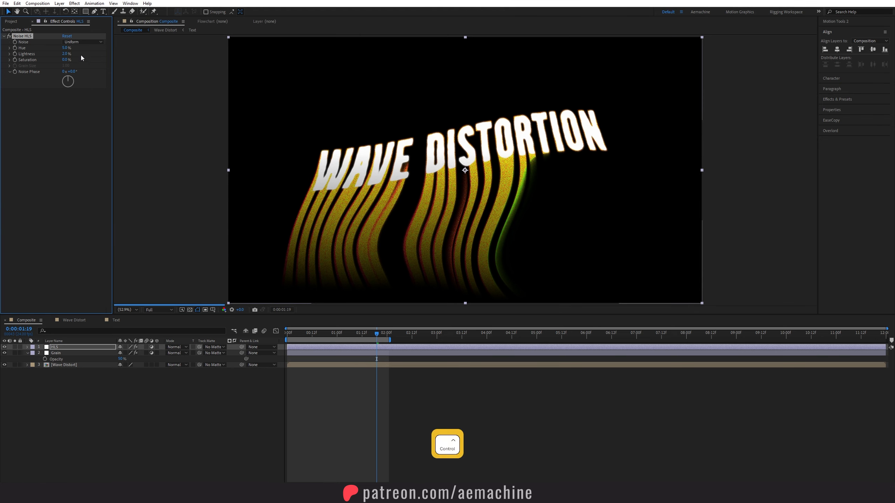
Add a black 2560 x 1440 solid named BG and place it below the Wave Distort layer
right_click(112, 338)
mouse_move(120, 341)
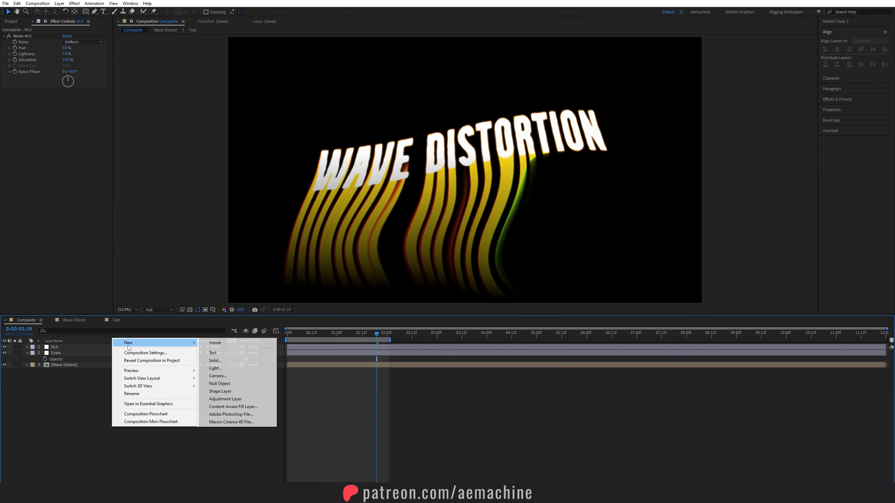
left_click(215, 353)
left_click_drag(678, 185, 468, 185)
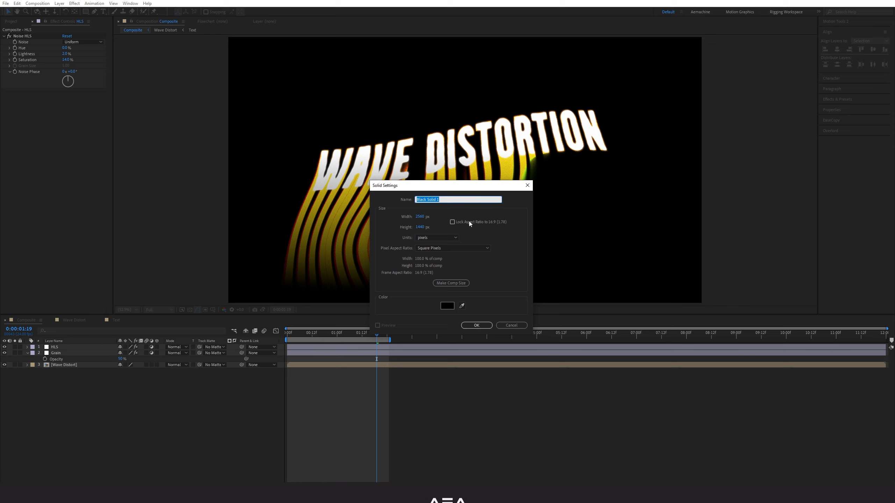
left_click(447, 306)
left_click(551, 276)
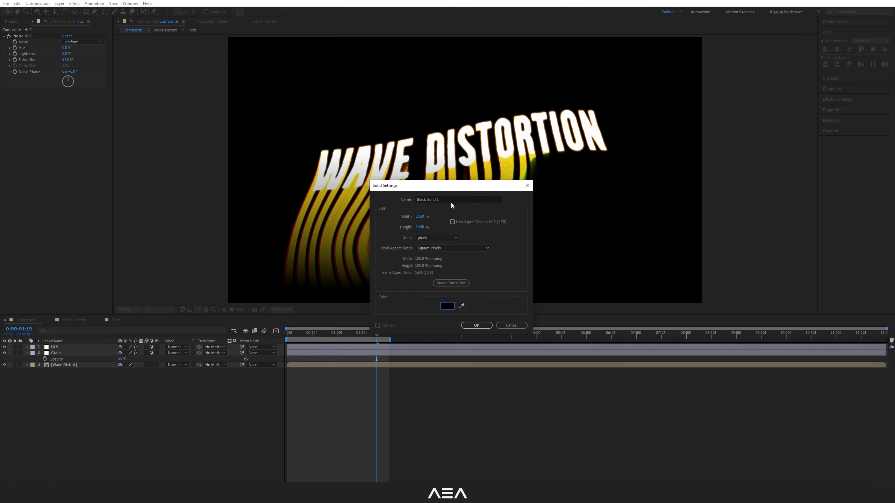
left_click(451, 200)
type("BG")
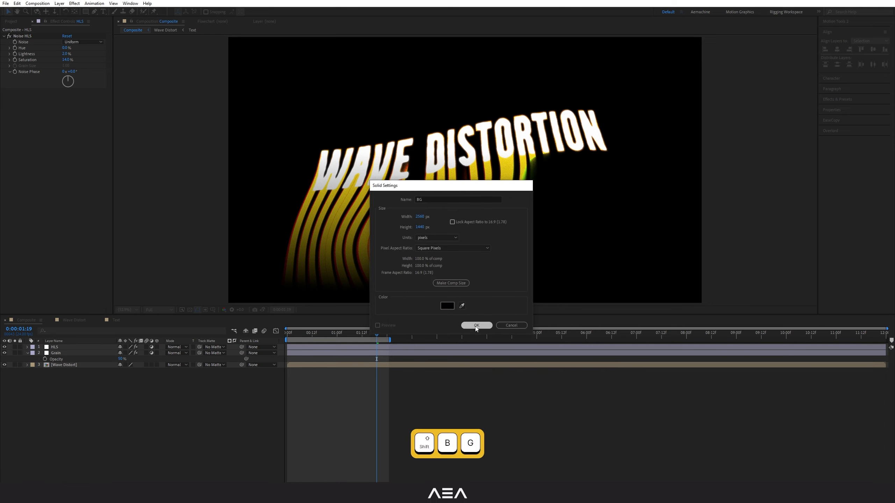
left_click(477, 325)
left_click_drag(58, 346, 76, 430)
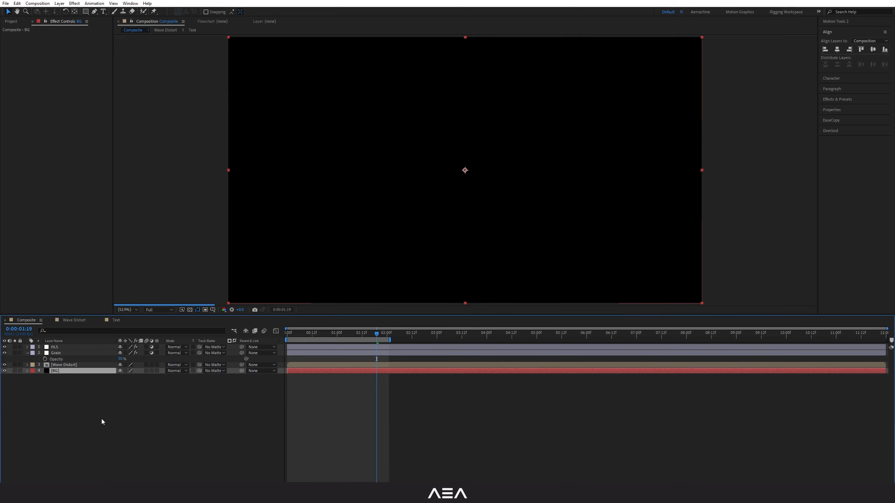
left_click(101, 420)
left_click(102, 370)
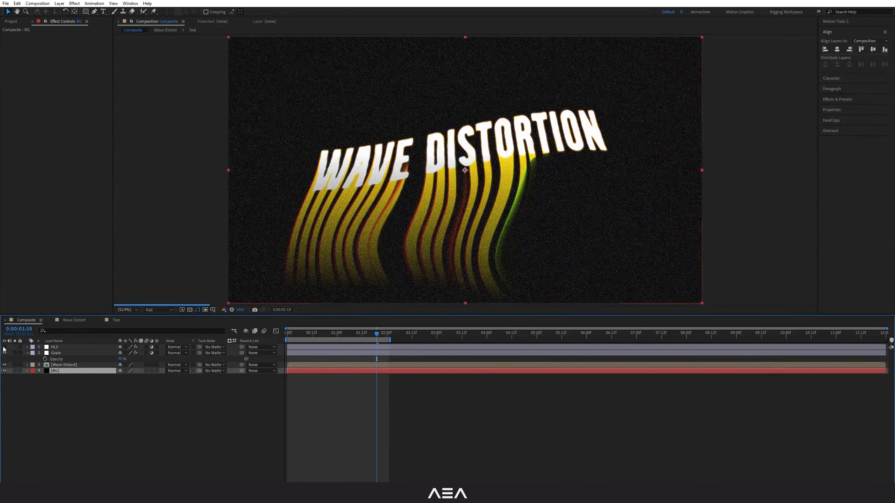
Reduce the Add Grain intensity on the Grain layer to 2 and finally to 1, and collapse the layer's properties
left_click_drag(4, 347, 4, 353)
left_click(64, 353)
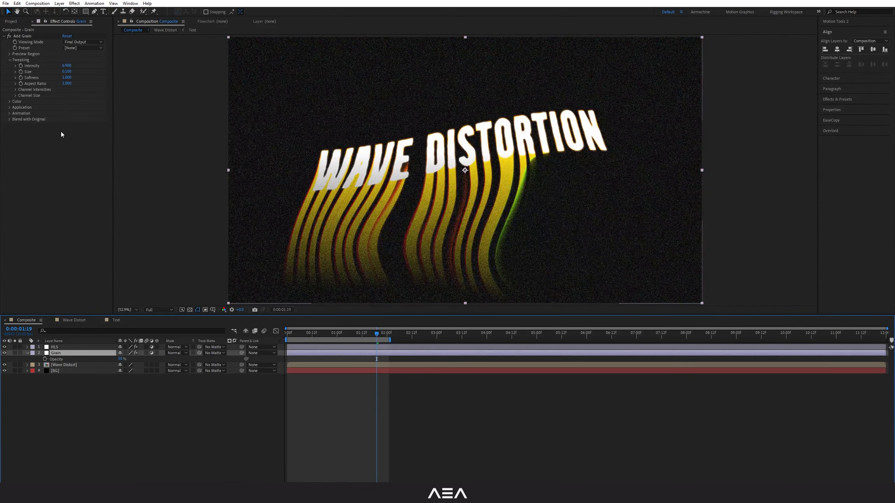
left_click(67, 66)
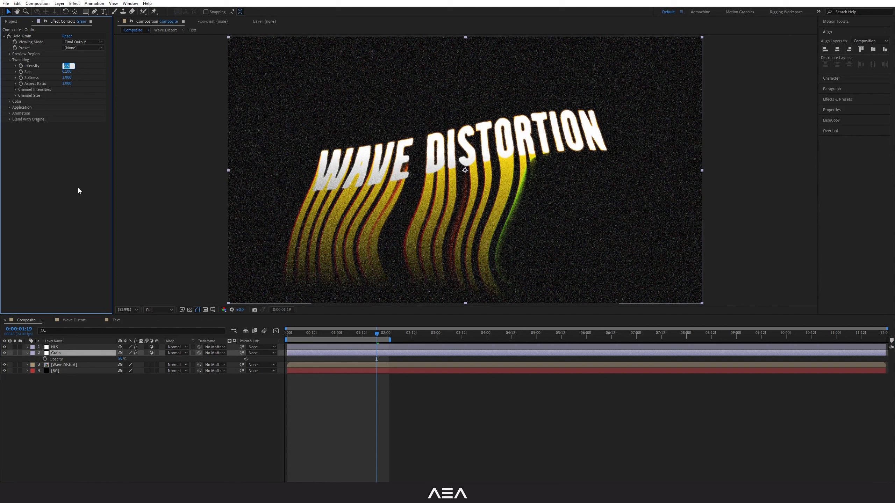
type("2")
key("Return")
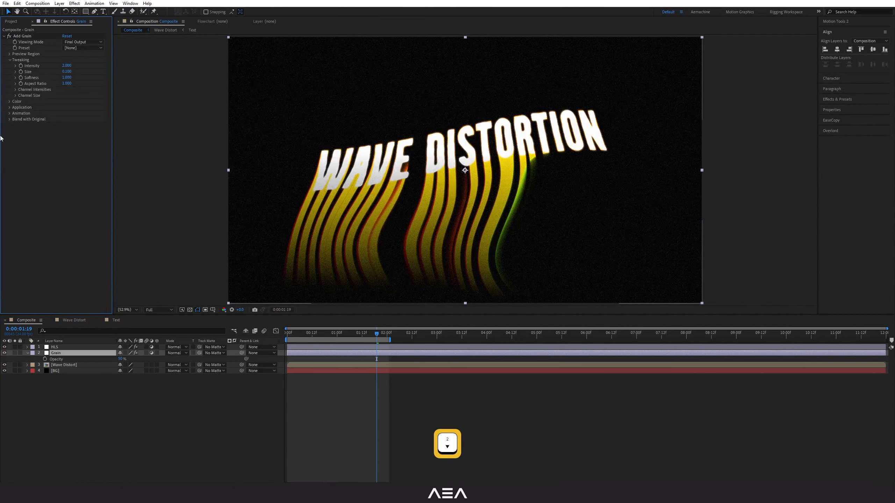
left_click(67, 66)
type("1")
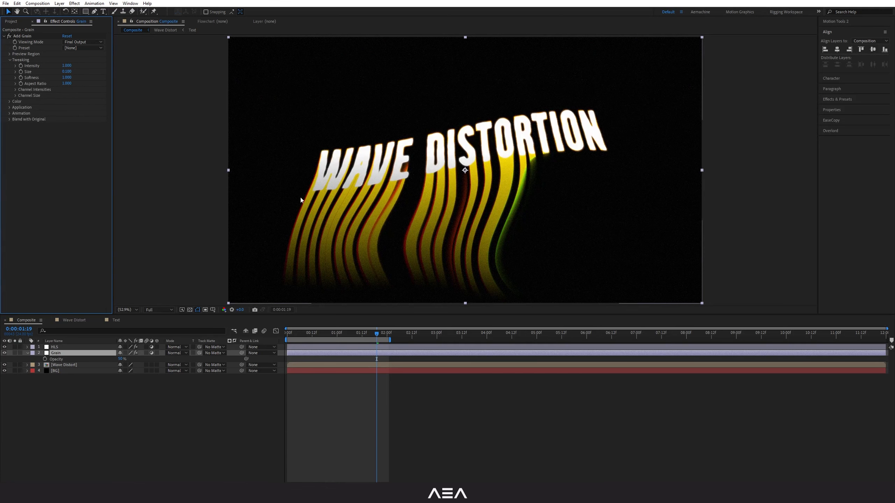
scroll(483, 266, "down", 1)
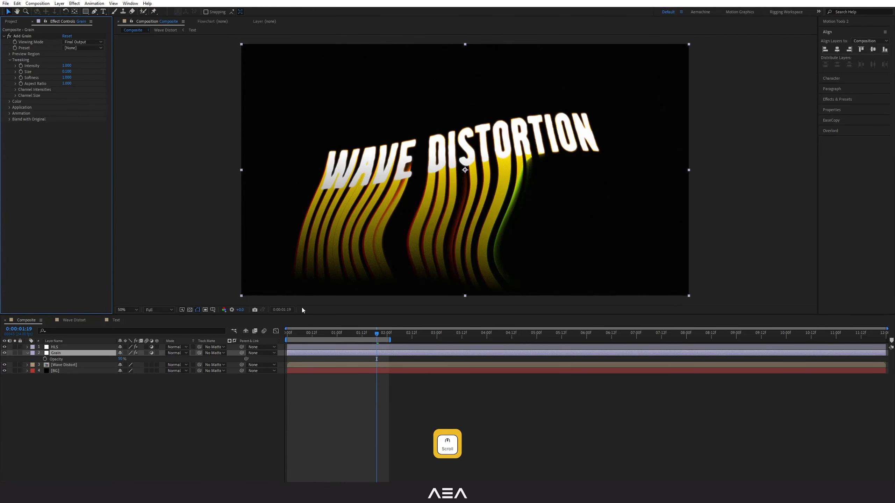
left_click(27, 353)
left_click(53, 383)
Move the current time to 0:00:00:13 and add an adjustment layer named Glow on top of the stack
key("shift+slash")
left_click_drag(296, 333, 314, 337)
right_click(82, 395)
mouse_move(155, 398)
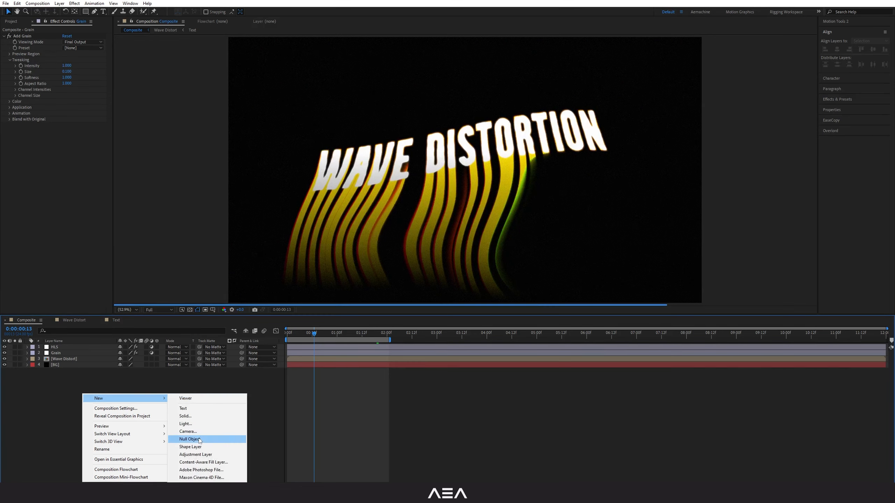
left_click(199, 456)
key("Return")
type("G")
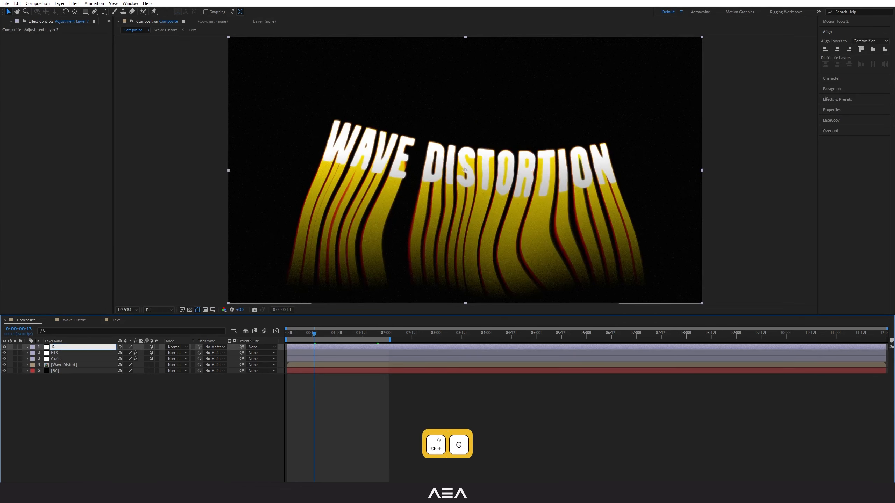
type("low")
key("Return")
Apply the Glow effect to the Glow layer with a threshold of 100% and a radius of 375
key("ctrl+space")
type("gl")
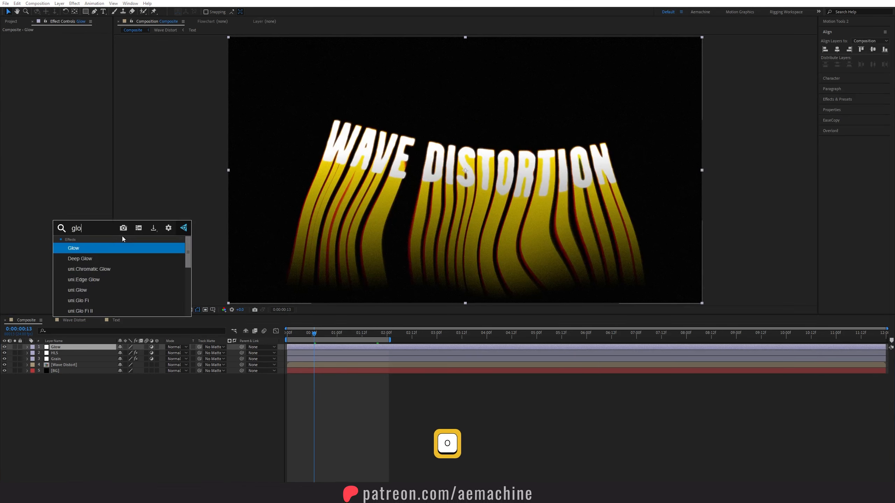
key("Return")
left_click_drag(65, 53, 64, 55)
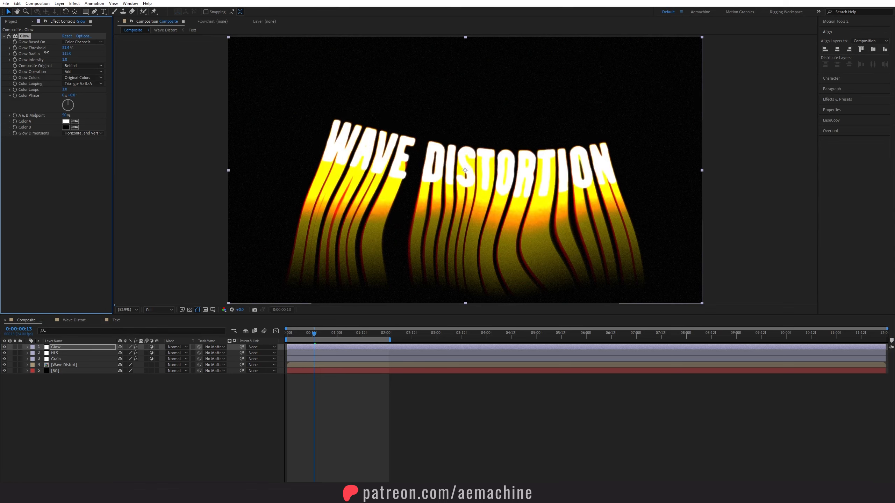
left_click_drag(46, 52, 178, 50)
left_click(67, 53)
type("375")
key("Return")
left_click(43, 394)
Compare the frame with and without the Glow layer and set that layer's opacity to 70%
left_click(4, 347)
left_click(4, 348)
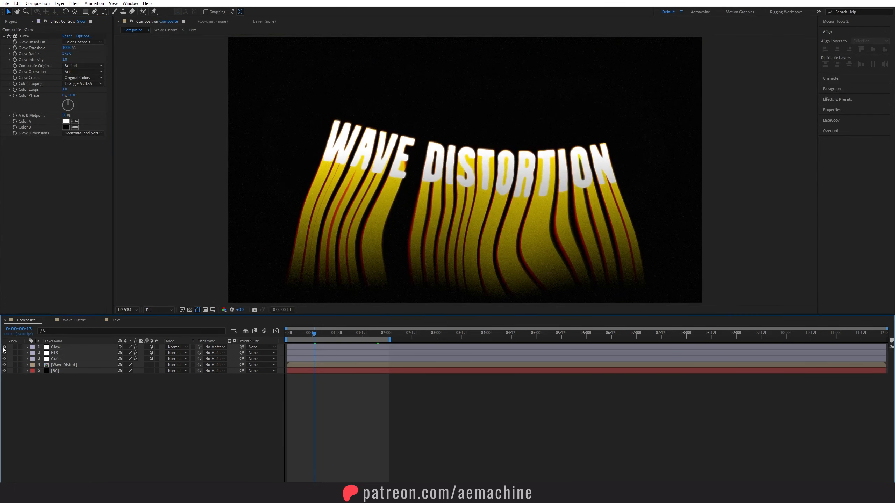
left_click(4, 347)
left_click(3, 347)
left_click(4, 347)
left_click(35, 347)
key("t")
left_click(123, 353)
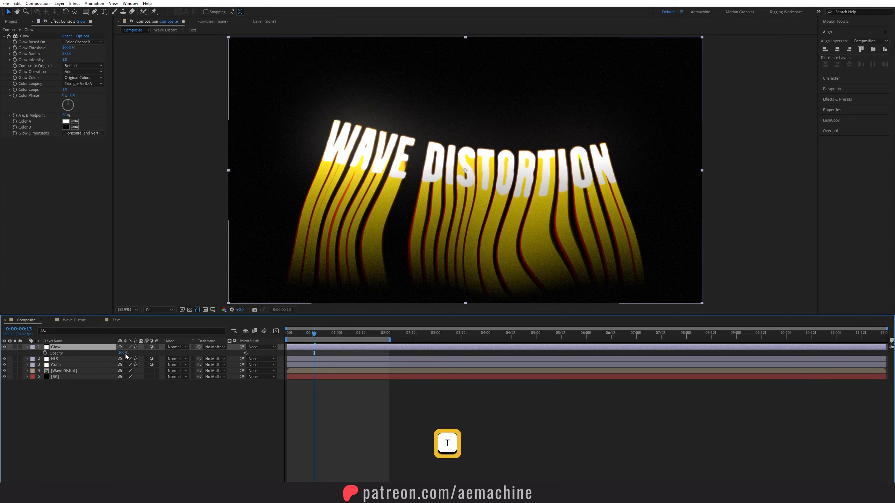
type("70")
left_click(127, 424)
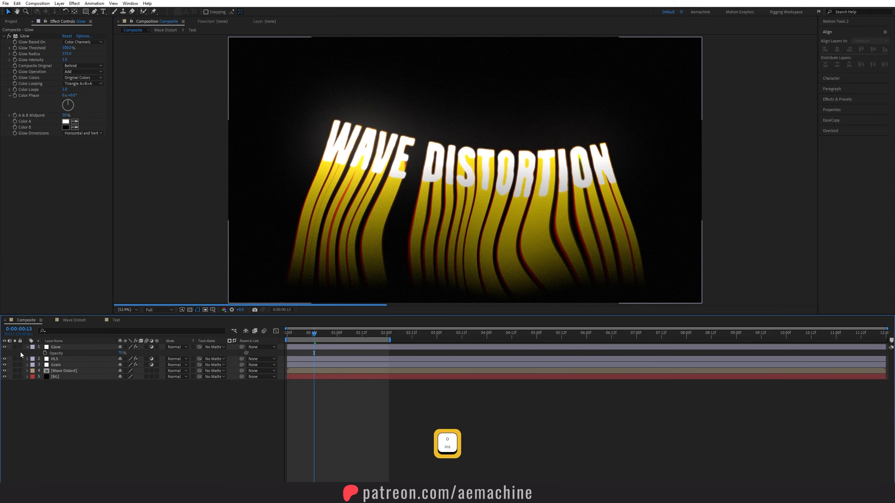
Try recolouring the trails purple with the Color layer's Master Hue in Wave Distort, undo it and return to Composite
scroll(292, 280, "down", 1)
left_click(66, 321)
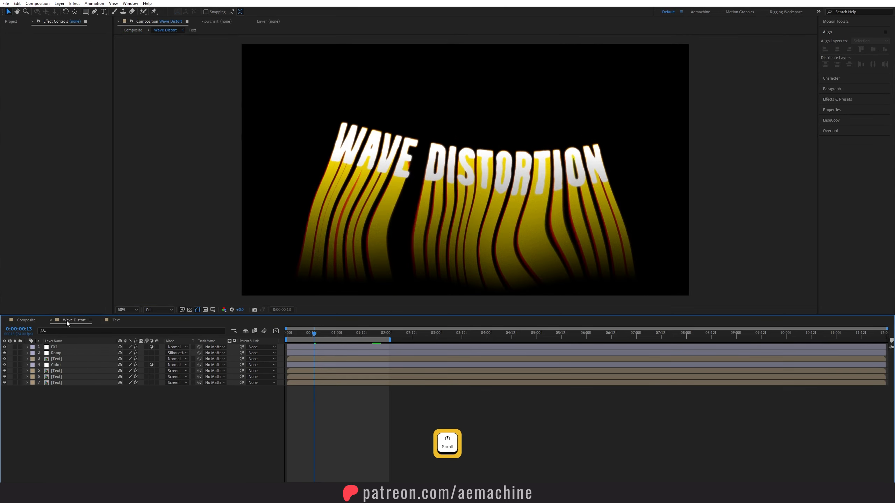
left_click(58, 365)
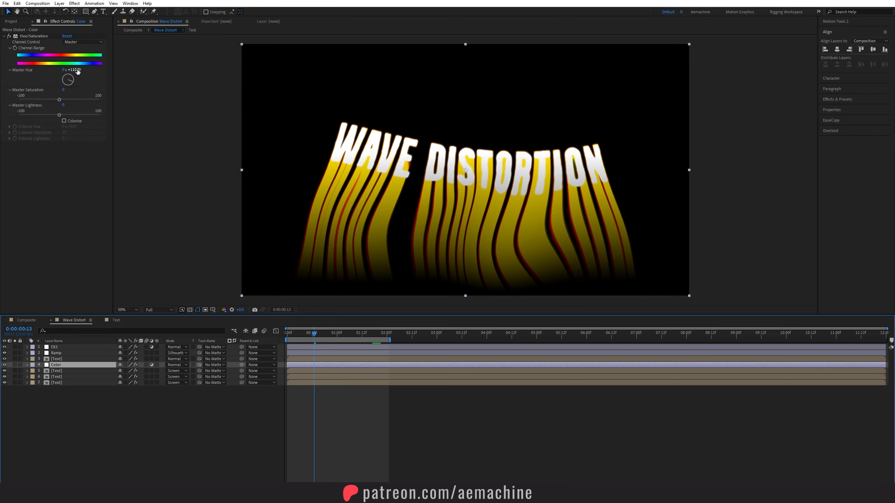
left_click_drag(88, 71, 163, 77)
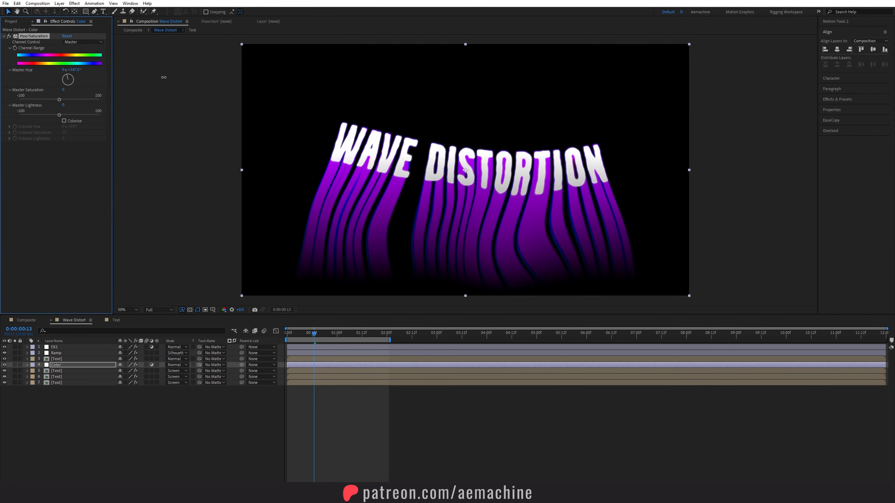
left_click(27, 320)
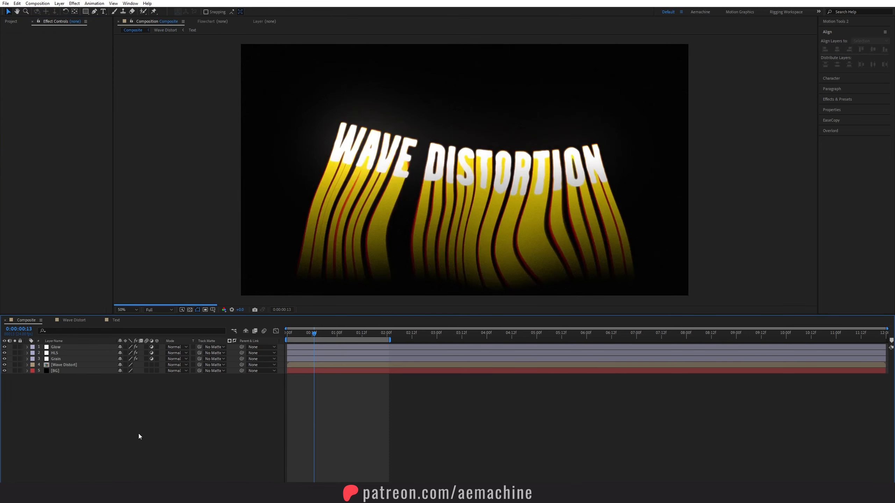
left_click(74, 320)
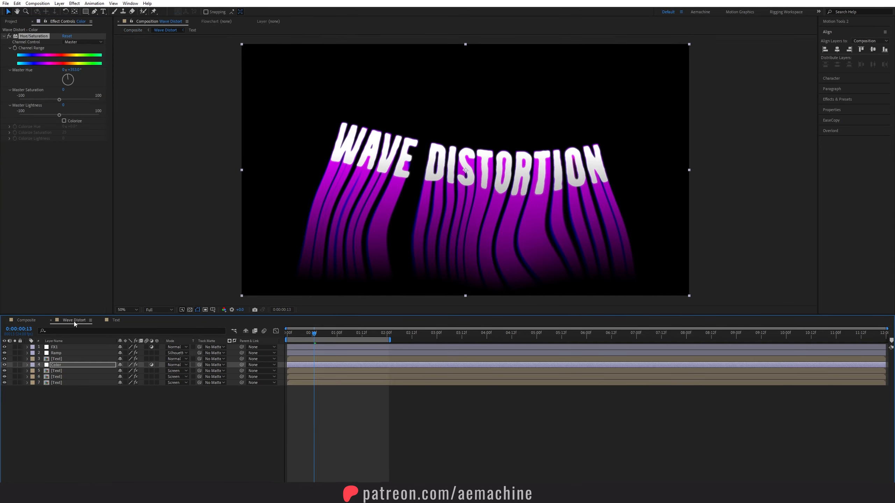
key("ctrl+z")
left_click(27, 320)
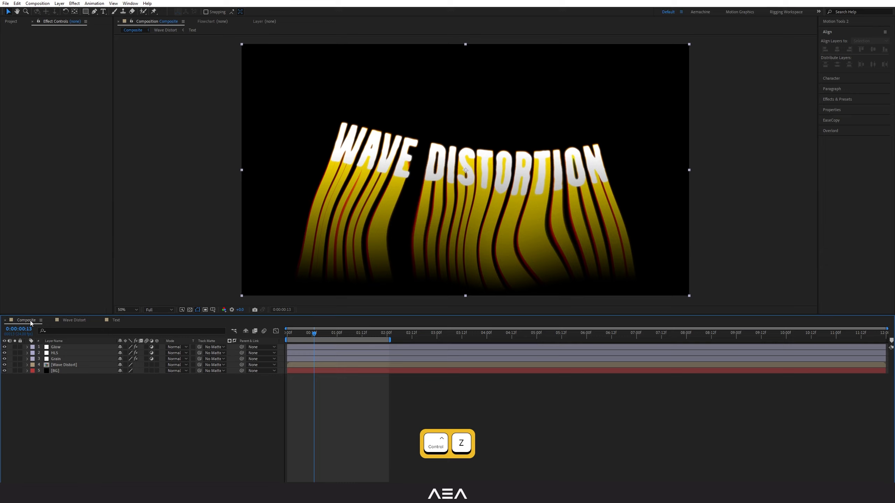